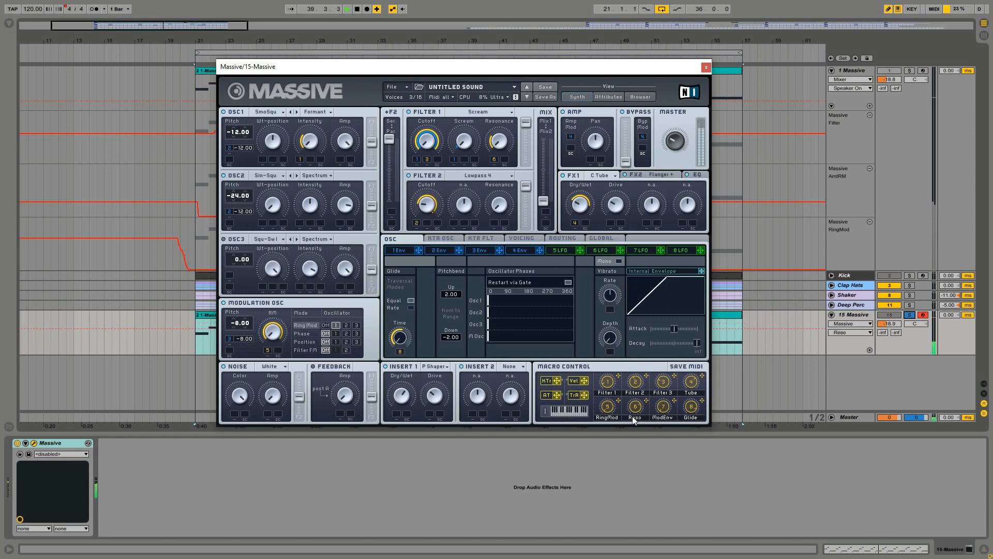
Step: Audition the finished Massive patch by varying its RingMod, ModEnv, Filter 1–3, Tube and Glide macros during playback
{"action": "left_click", "coordinate": [607, 407]}
{"action": "left_click", "coordinate": [666, 404]}
{"action": "left_click_drag", "start_coordinate": [667, 402], "coordinate": [670, 379]}
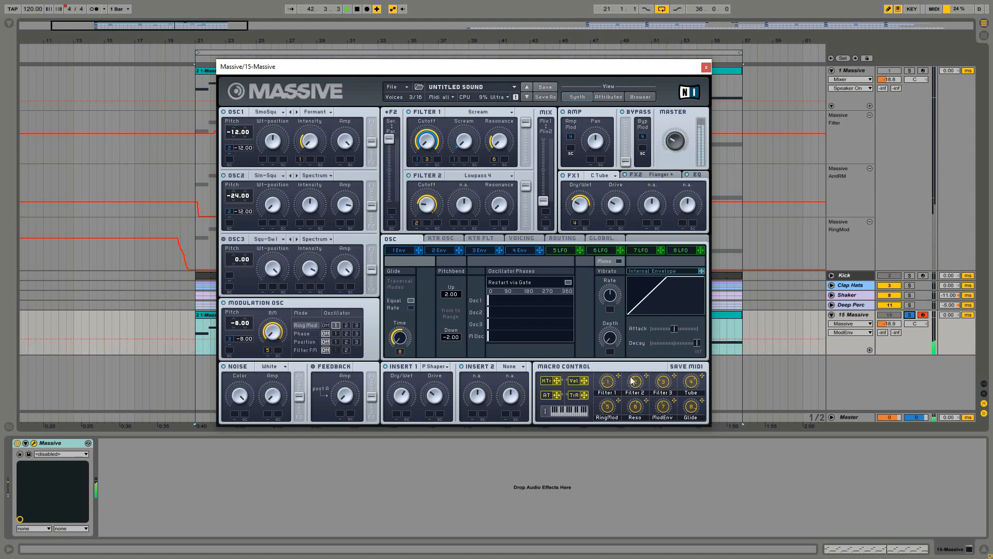
{"action": "left_click", "coordinate": [609, 383]}
{"action": "left_click_drag", "start_coordinate": [610, 365], "coordinate": [616, 339]}
{"action": "left_click", "coordinate": [636, 382]}
{"action": "left_click", "coordinate": [663, 381]}
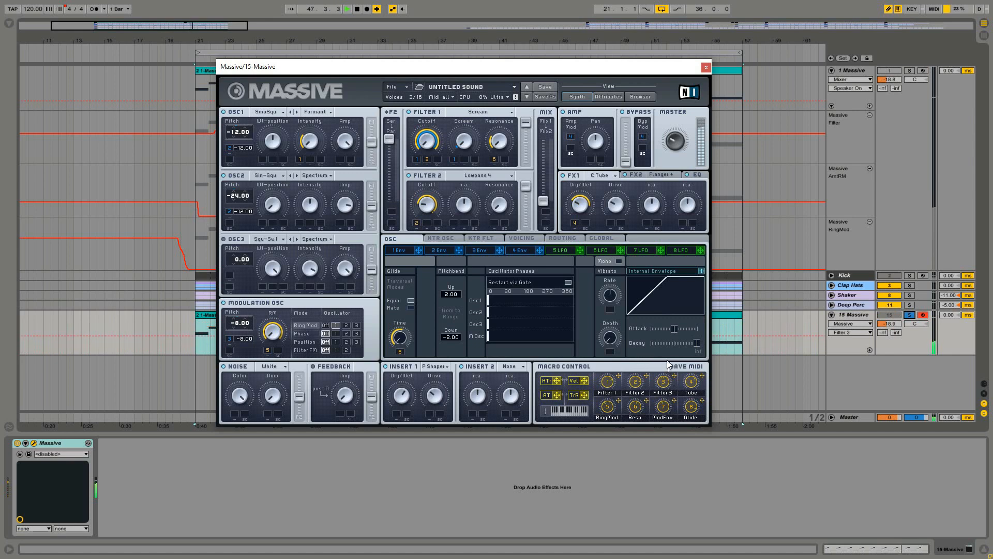
{"action": "left_click", "coordinate": [609, 408]}
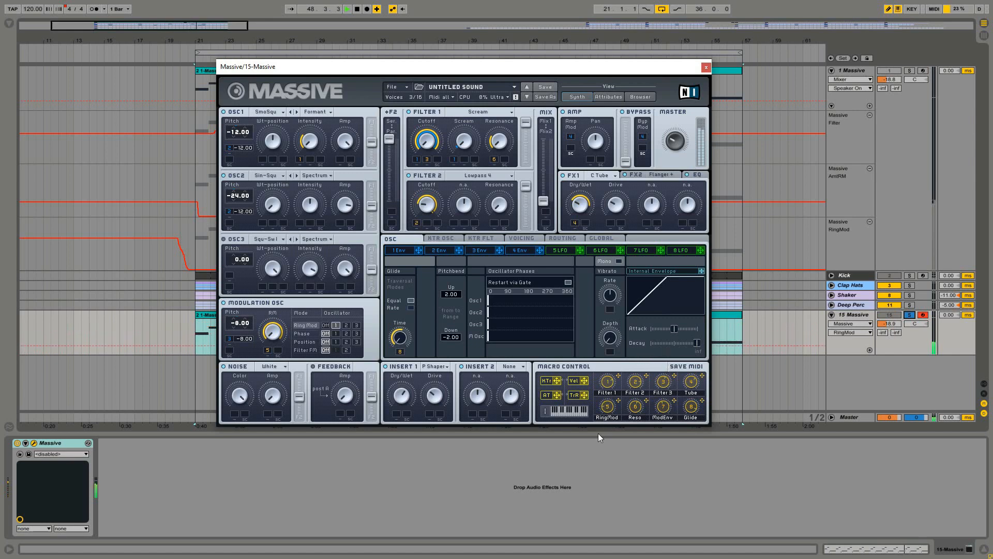
{"action": "left_click", "coordinate": [667, 384]}
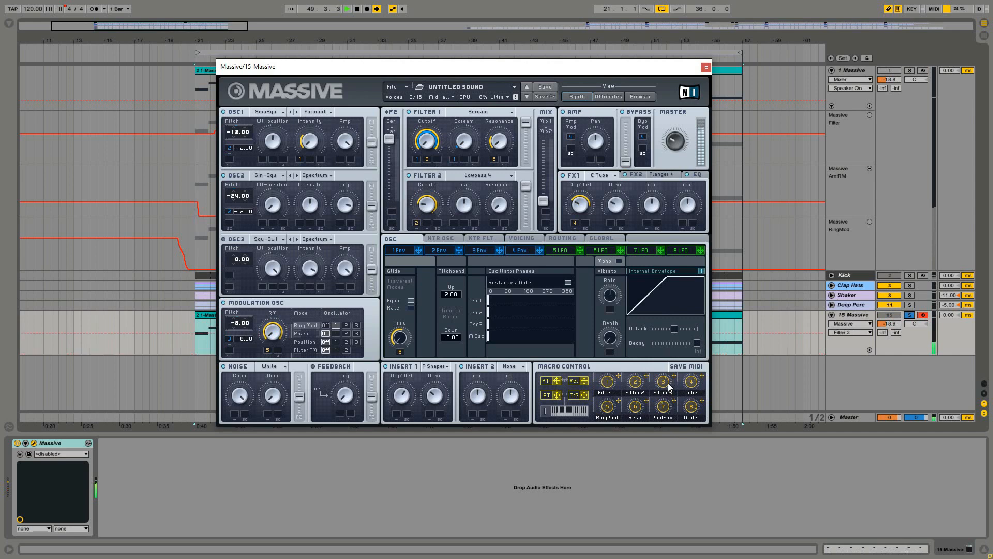
{"action": "left_click", "coordinate": [691, 383]}
{"action": "left_click", "coordinate": [695, 408]}
{"action": "left_click", "coordinate": [662, 389]}
{"action": "left_click", "coordinate": [636, 383]}
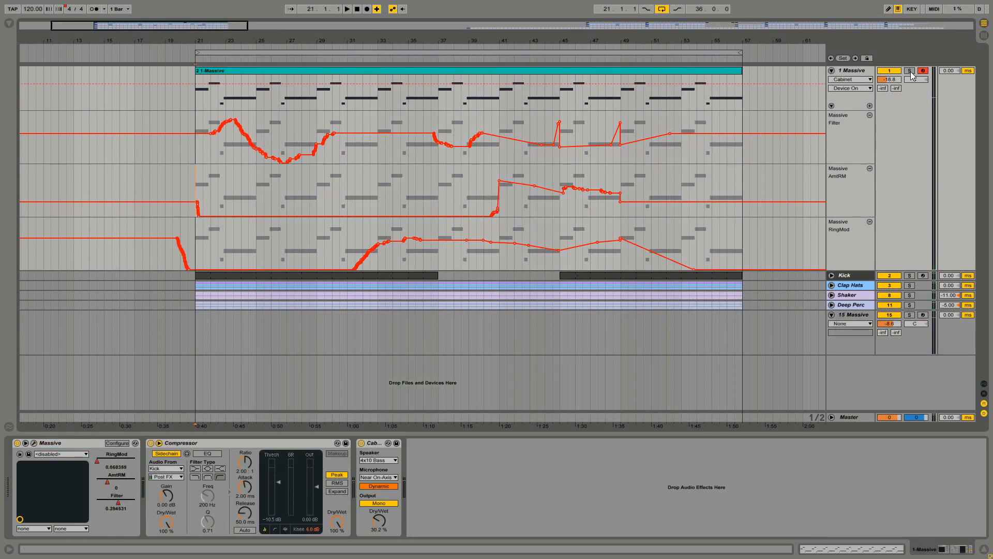
Step: Examine the synth patch and MIDI clip on the 1 Massive track, briefly soloing the track
{"action": "left_click", "coordinate": [910, 71]}
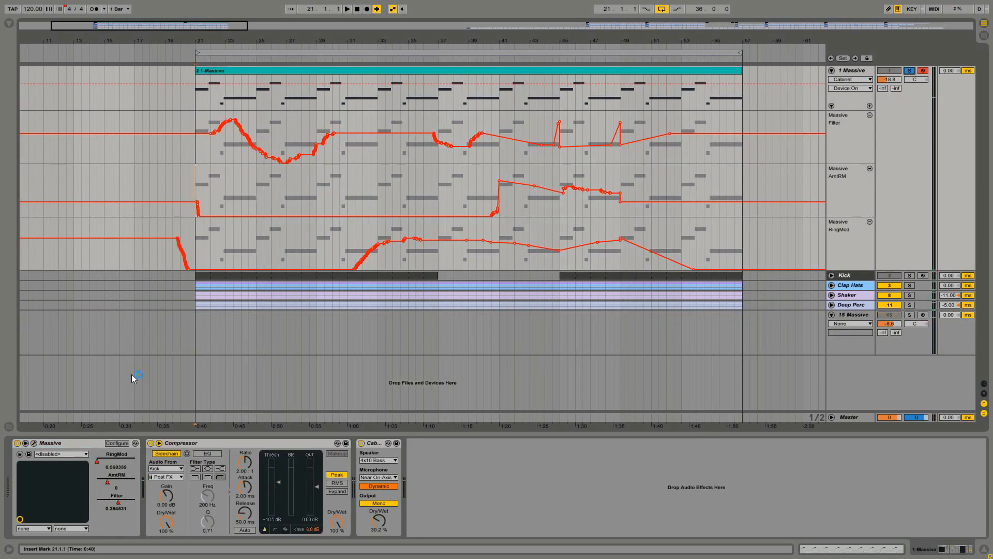
{"action": "left_click", "coordinate": [910, 71]}
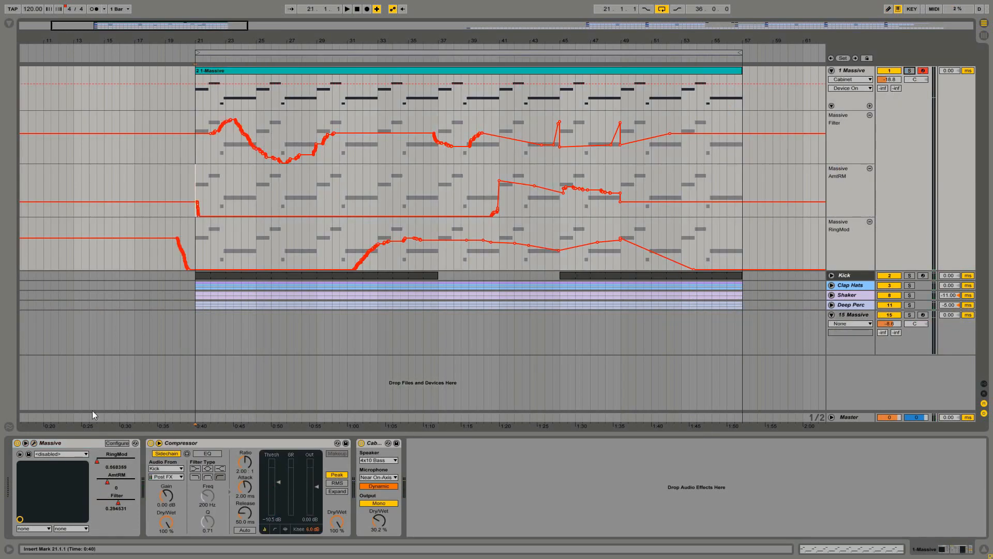
{"action": "left_click", "coordinate": [34, 443]}
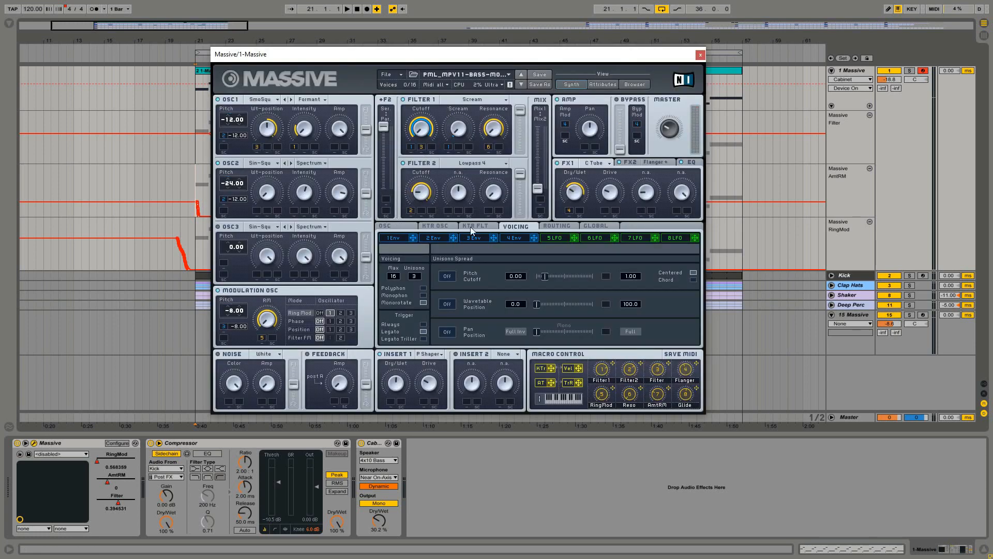
{"action": "left_click", "coordinate": [34, 442]}
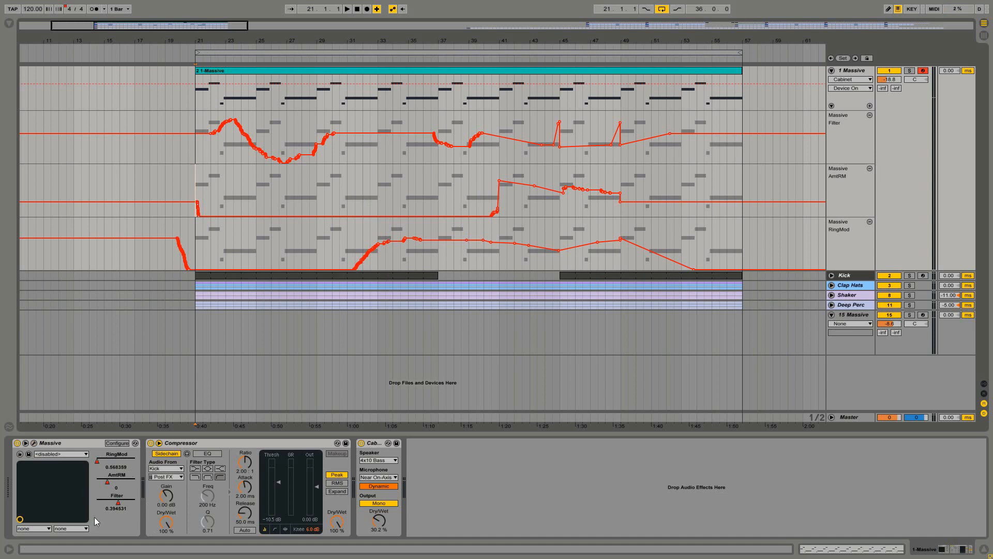
{"action": "left_click", "coordinate": [34, 443]}
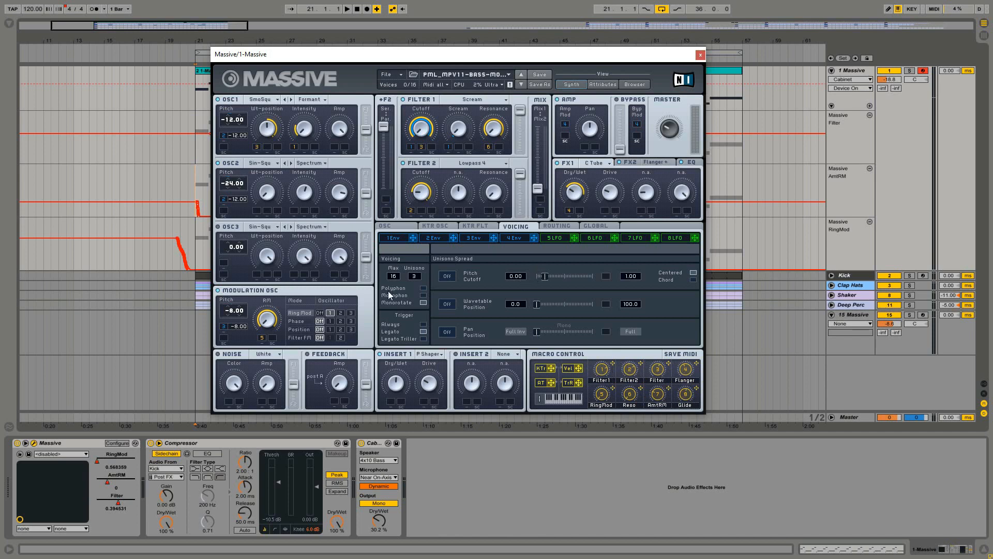
{"action": "left_click", "coordinate": [700, 54]}
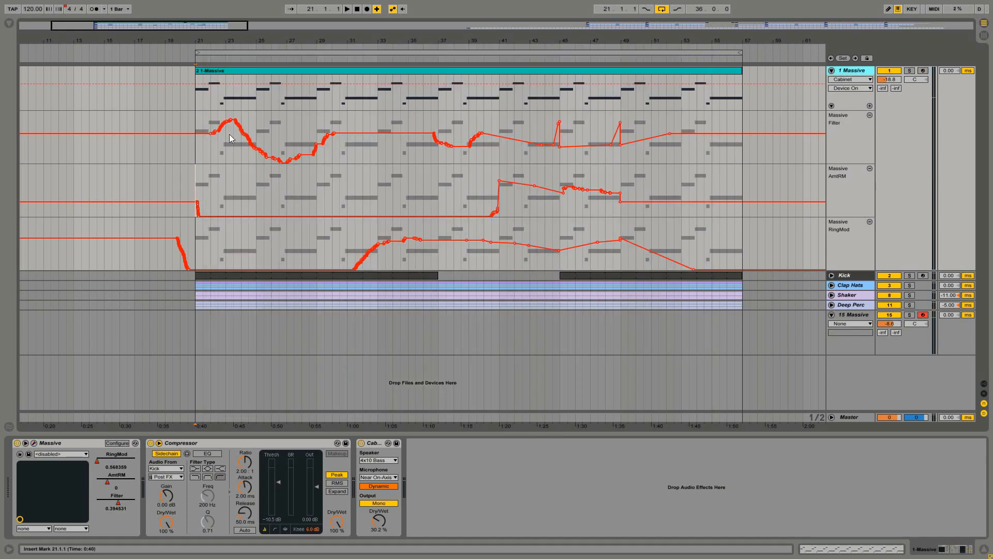
{"action": "double_click", "coordinate": [231, 69]}
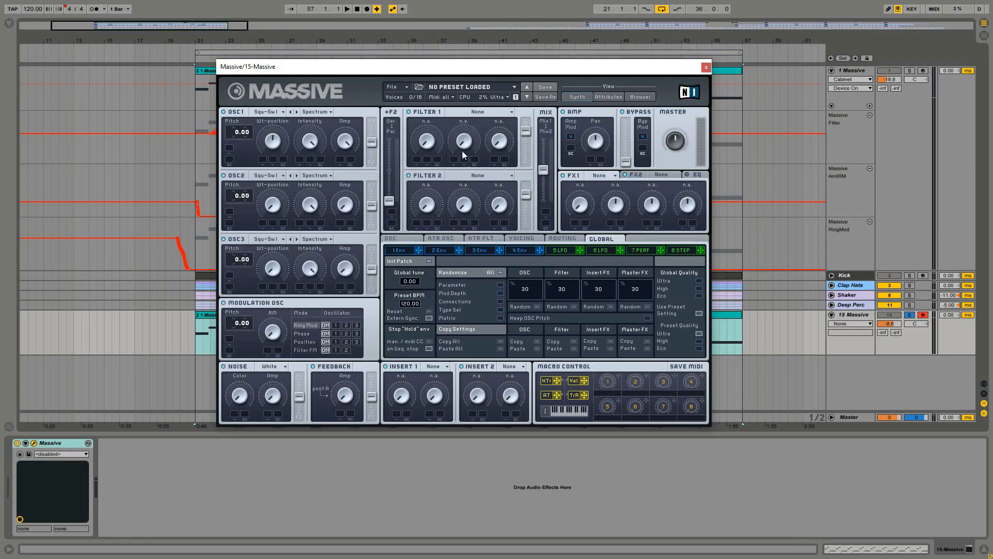
Step: Start a new sound in the Massive instance on track 15 and set oscillator 1's wavetable to Smooth Square
{"action": "left_click", "coordinate": [406, 86]}
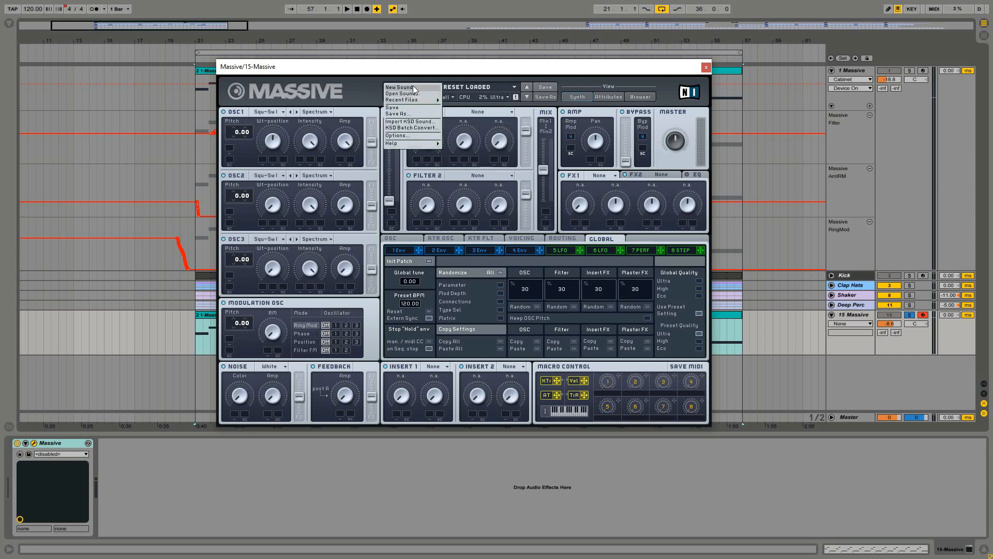
{"action": "left_click", "coordinate": [413, 86]}
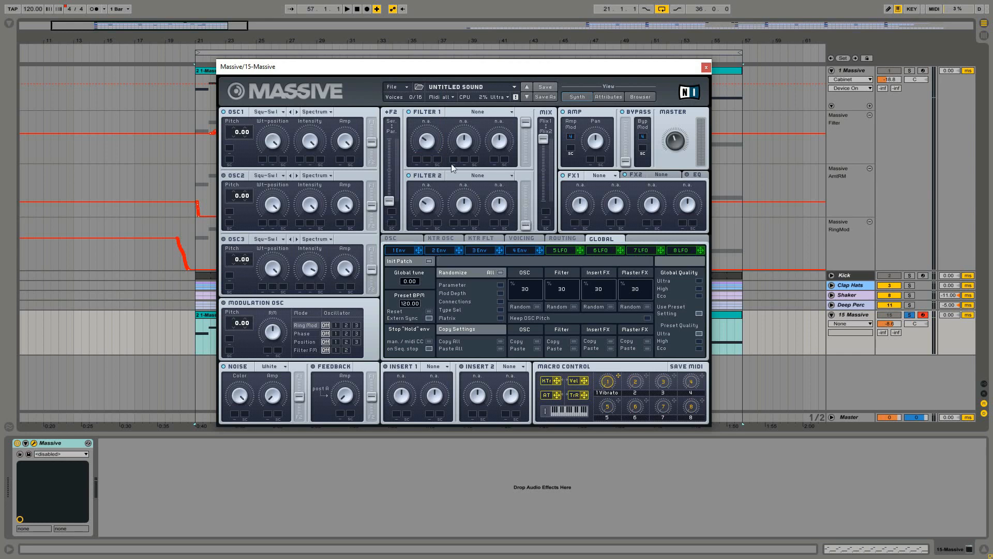
{"action": "left_click", "coordinate": [274, 111]}
{"action": "left_click", "coordinate": [325, 138]}
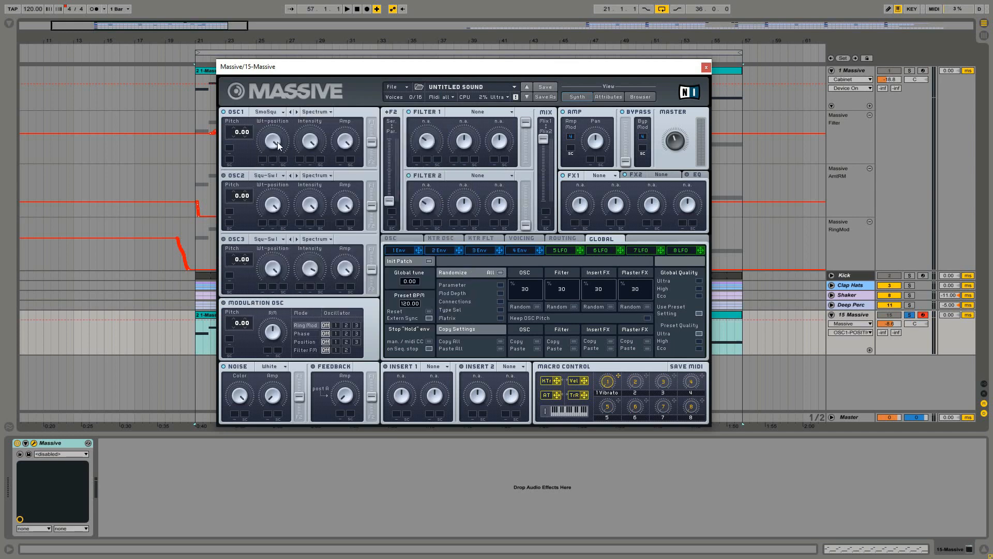
Step: Lower oscillator 1's wavetable position to about halfway and its intensity to minimum, and set its pitch to -12.00
{"action": "left_click_drag", "start_coordinate": [277, 142], "coordinate": [271, 192]}
{"action": "left_click_drag", "start_coordinate": [310, 145], "coordinate": [305, 239]}
{"action": "left_click_drag", "start_coordinate": [235, 132], "coordinate": [235, 141]}
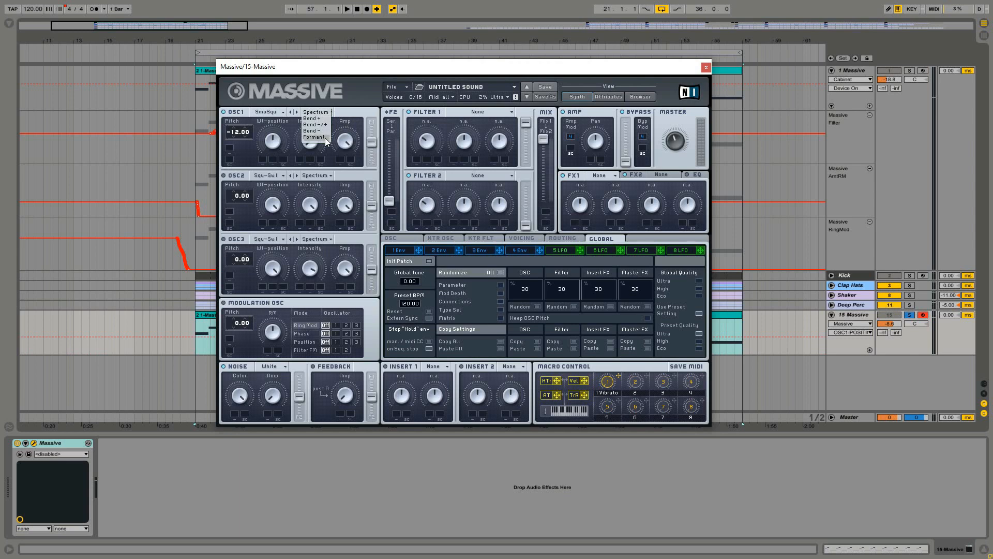
Step: Switch oscillator 1 to Formant mode, keep its intensity near minimum, and play the loop briefly to audition it
{"action": "left_click", "coordinate": [323, 137]}
{"action": "mouse_move", "coordinate": [314, 146]}
{"action": "left_mouse_down"}
{"action": "mouse_move", "coordinate": [317, 103]}
{"action": "mouse_move", "coordinate": [314, 139]}
{"action": "left_mouse_up"}
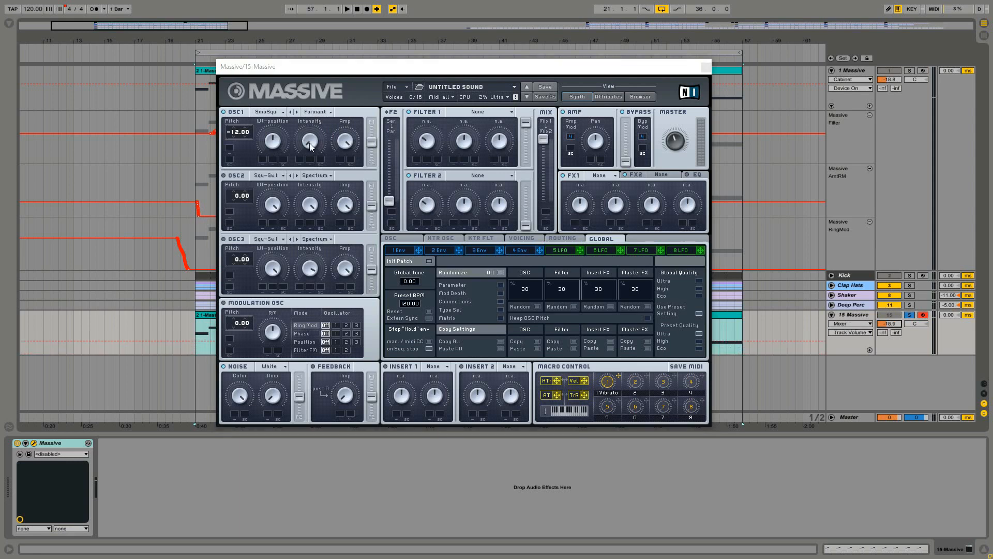
{"action": "key", "text": "space"}
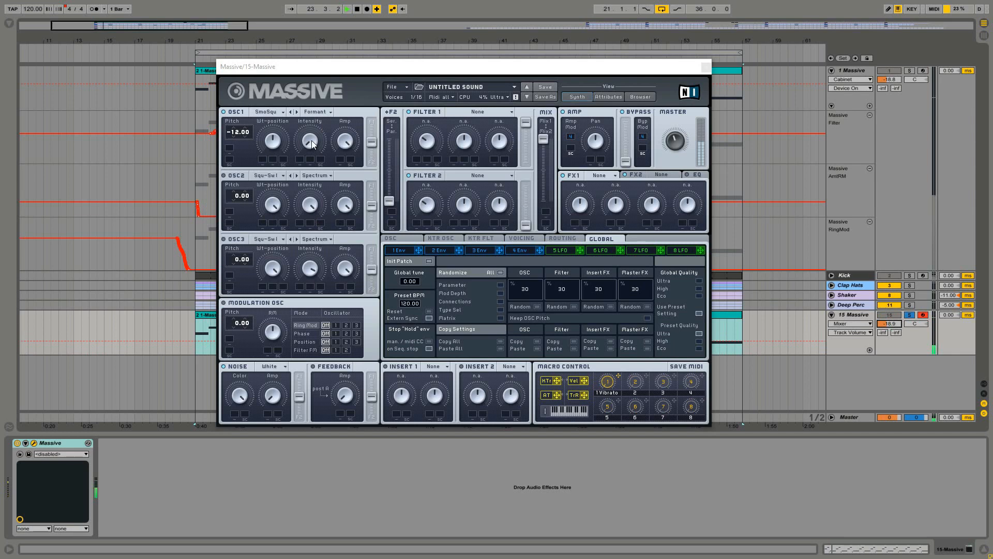
{"action": "key", "text": "space"}
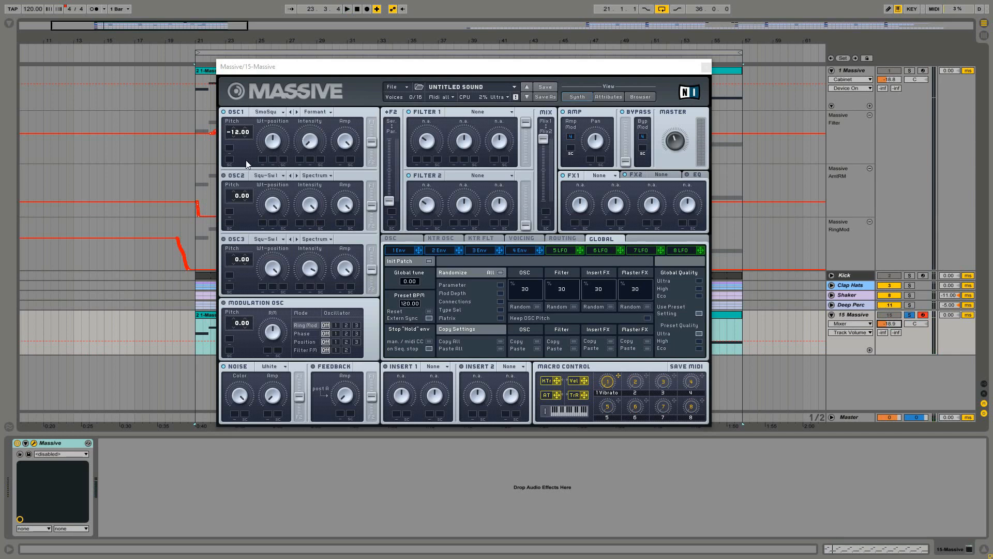
Step: Set oscillator 2's wavetable to Sin-Square and lower its amp level slightly
{"action": "left_click", "coordinate": [265, 176]}
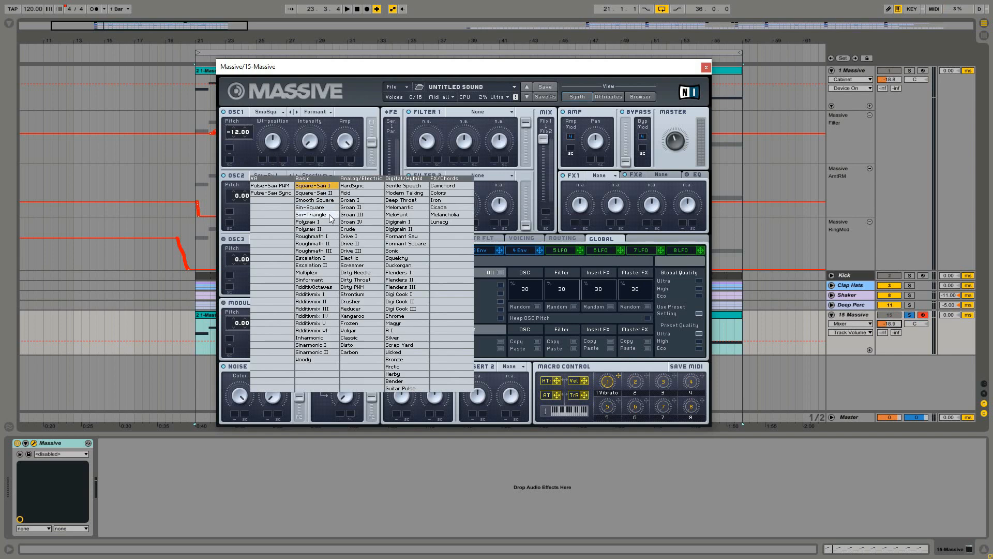
{"action": "left_click", "coordinate": [316, 206]}
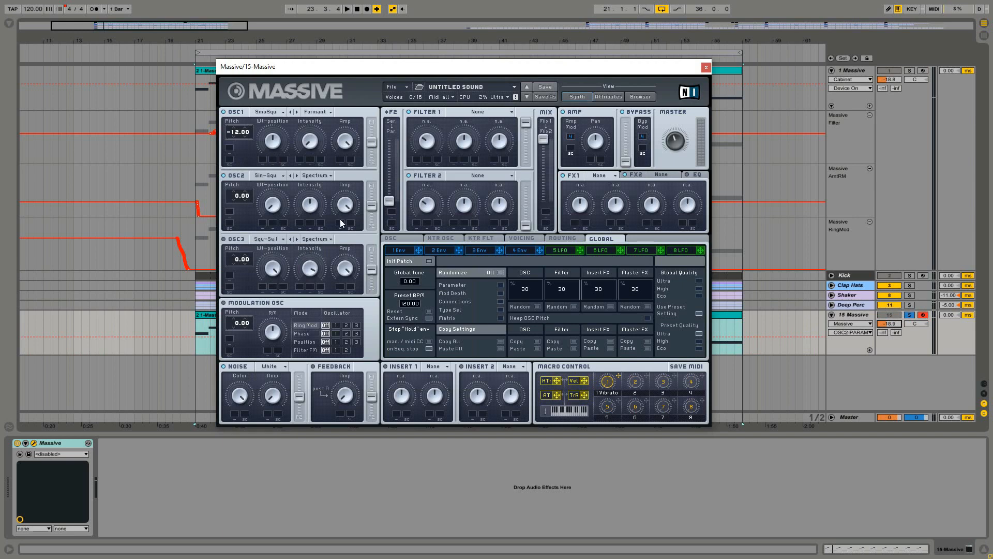
{"action": "left_click_drag", "start_coordinate": [341, 209], "coordinate": [339, 218]}
Step: Set oscillator 2's pitch to -24.00 and play the loop to audition both oscillators
{"action": "left_click_drag", "start_coordinate": [236, 197], "coordinate": [233, 213]}
{"action": "left_click_drag", "start_coordinate": [232, 217], "coordinate": [233, 219]}
{"action": "key", "text": "space"}
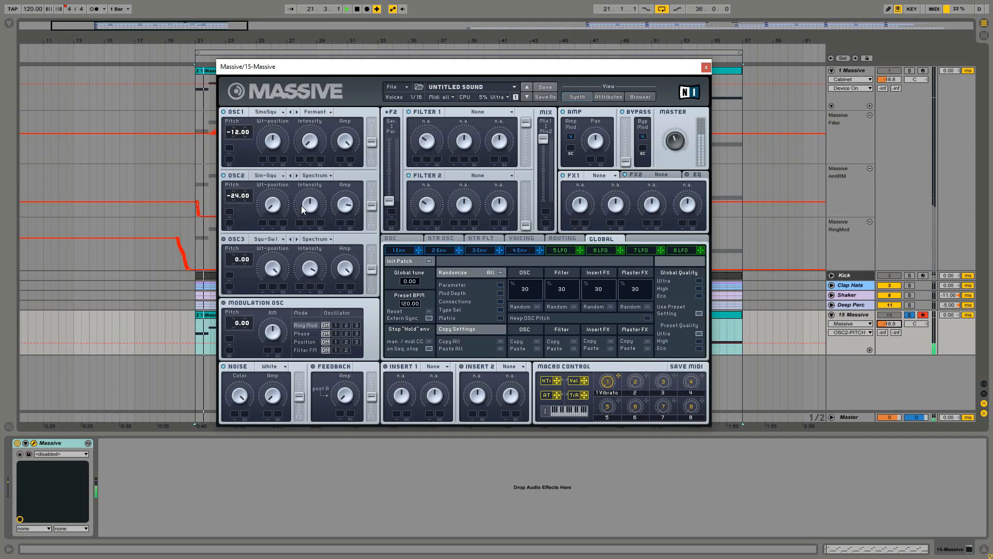
{"action": "left_click", "coordinate": [340, 206]}
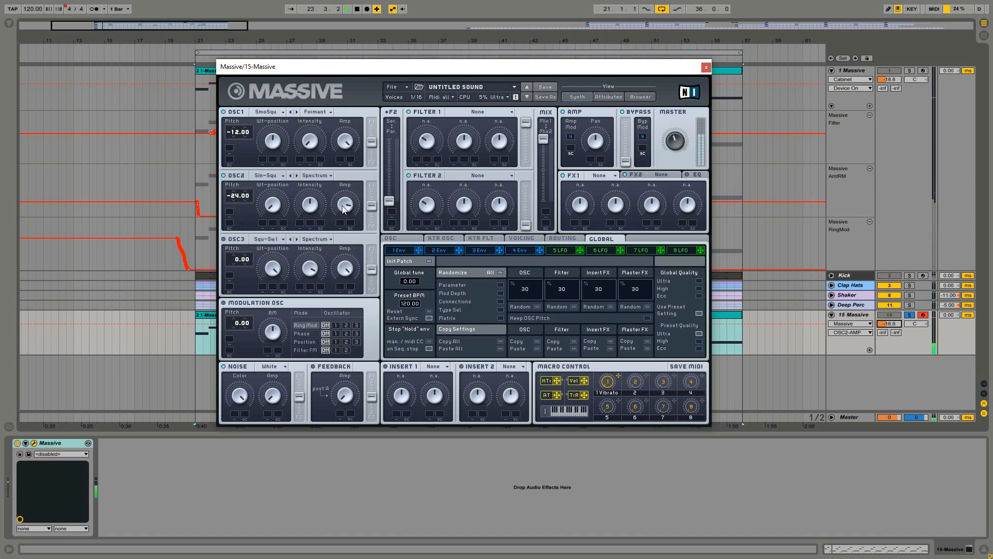
{"action": "key", "text": "space"}
Step: Assign envelope 2 to the pitch of oscillators 1 and 2 with a modulation amount of -12.00, and audition it
{"action": "left_click", "coordinate": [458, 251]}
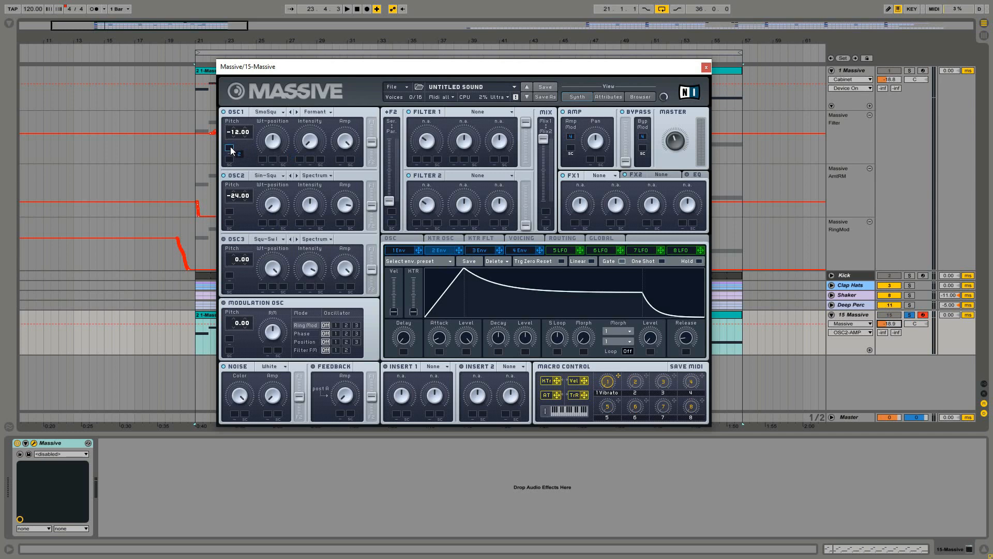
{"action": "left_click_drag", "start_coordinate": [459, 251], "coordinate": [229, 211]}
{"action": "left_click_drag", "start_coordinate": [242, 212], "coordinate": [240, 225]}
{"action": "key", "text": "space"}
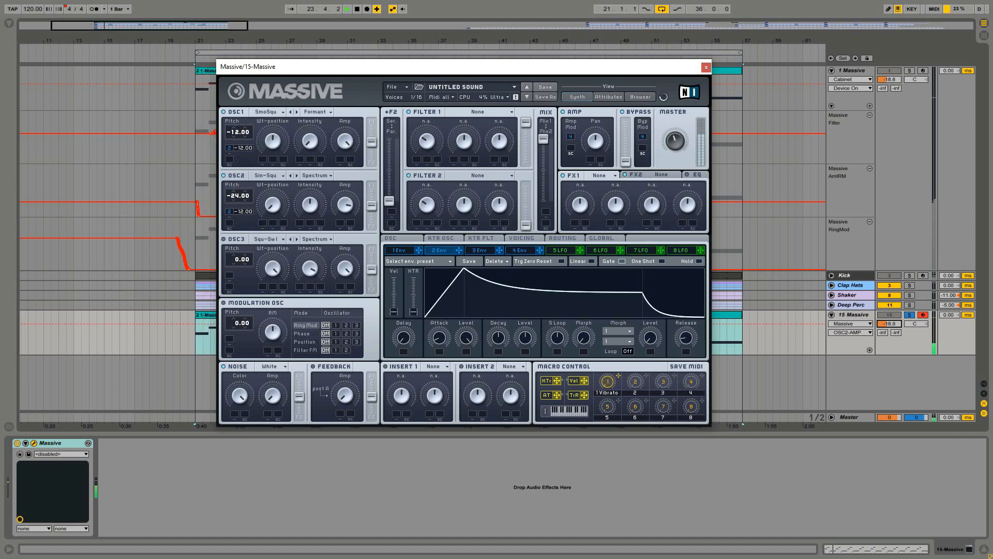
{"action": "left_click", "coordinate": [442, 253]}
{"action": "key", "text": "space"}
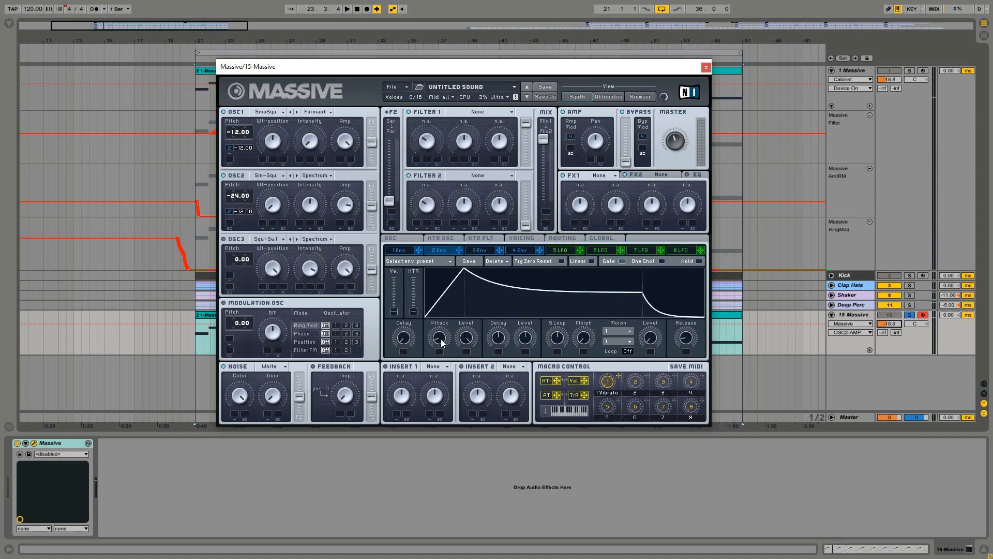
Step: Shape envelope 2 with a short attack, shorter decay, decay level at zero and reduced release, and audition it
{"action": "left_click_drag", "start_coordinate": [441, 342], "coordinate": [441, 354]}
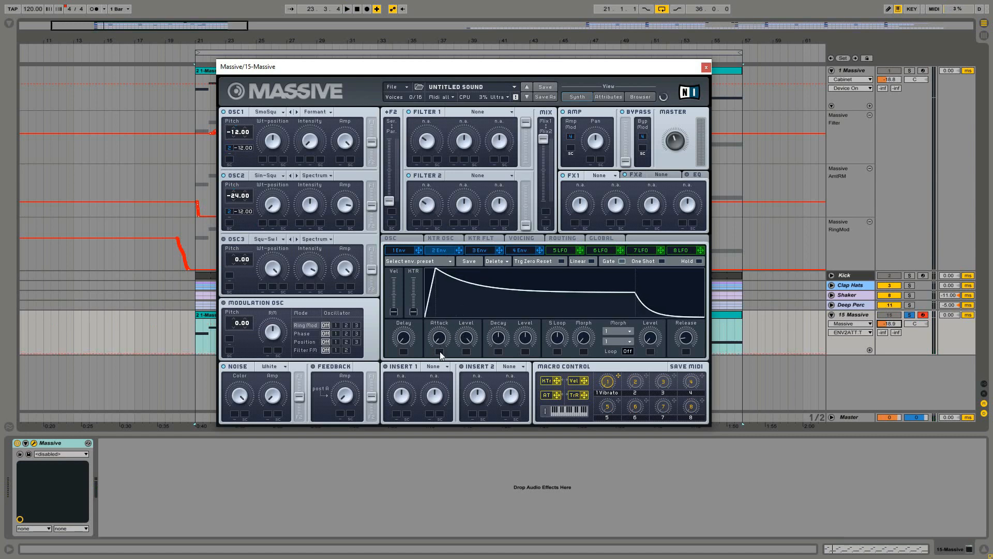
{"action": "left_click_drag", "start_coordinate": [498, 339], "coordinate": [492, 368]}
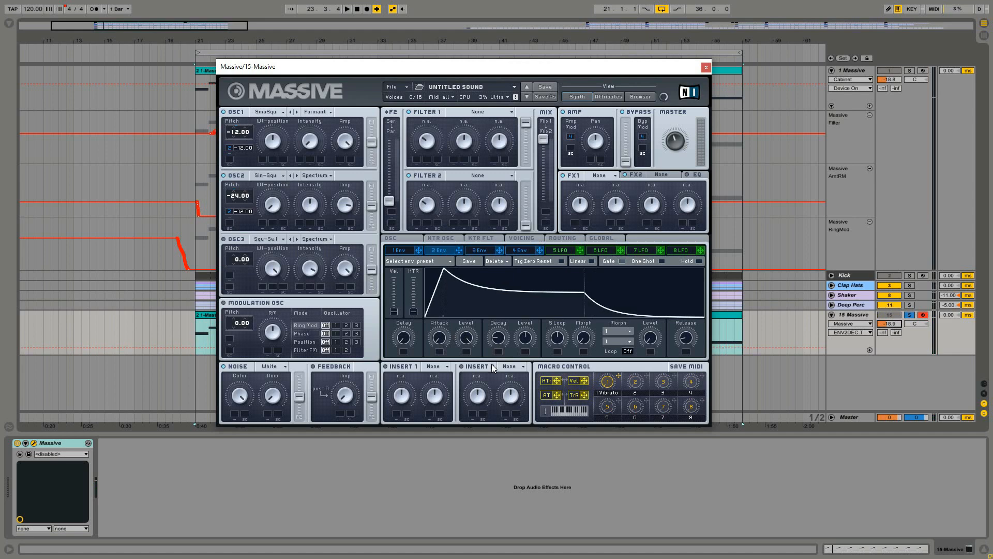
{"action": "left_click_drag", "start_coordinate": [526, 343], "coordinate": [515, 385]}
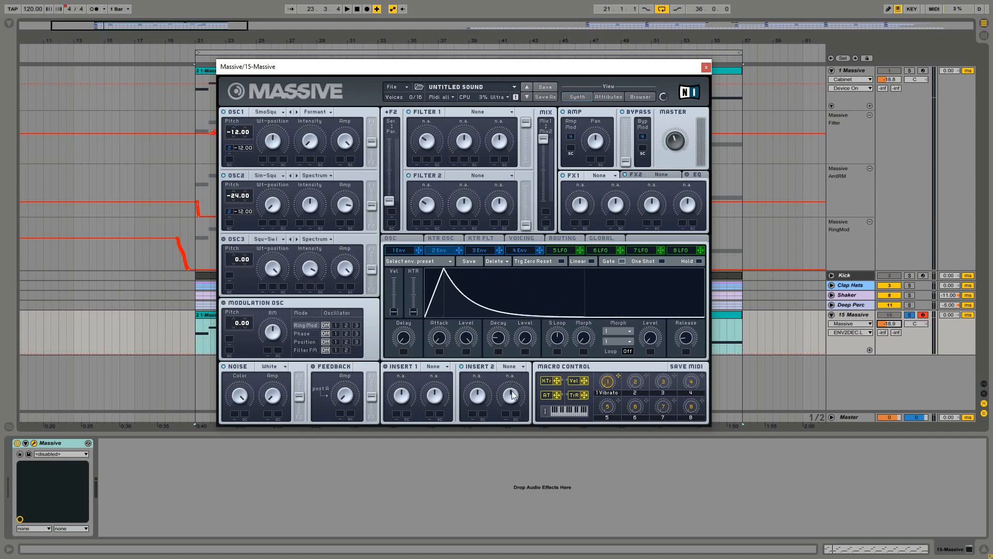
{"action": "left_click_drag", "start_coordinate": [685, 338], "coordinate": [681, 353]}
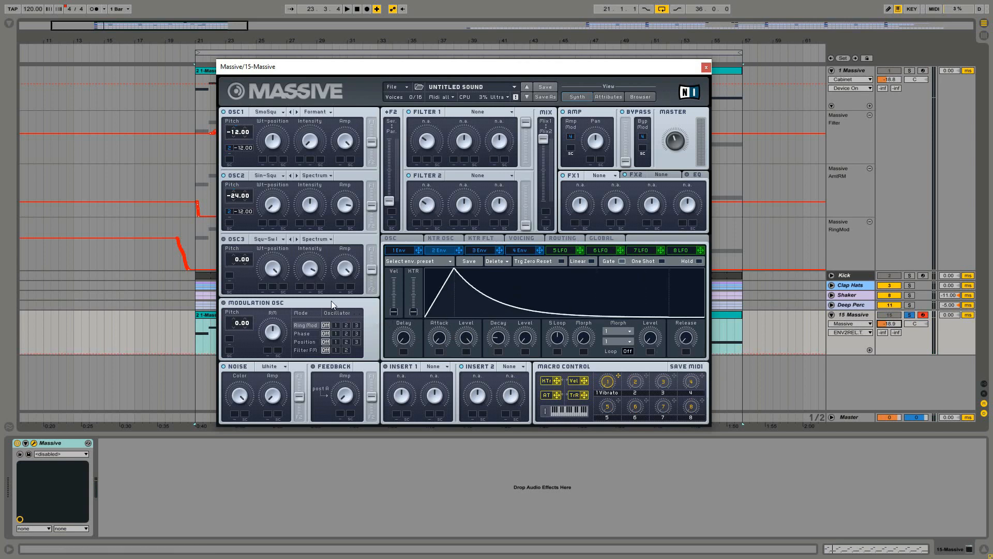
{"action": "key", "text": "space"}
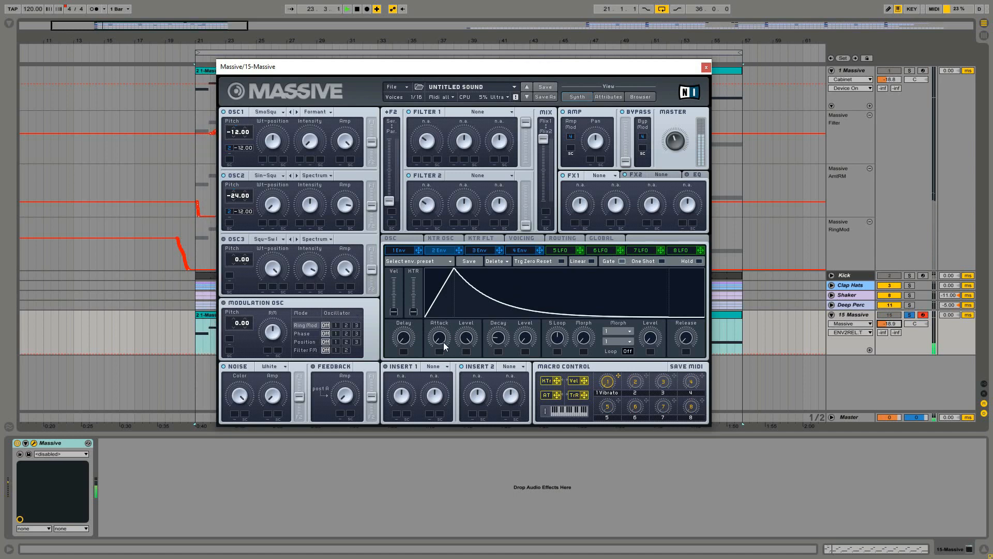
{"action": "key", "text": "space"}
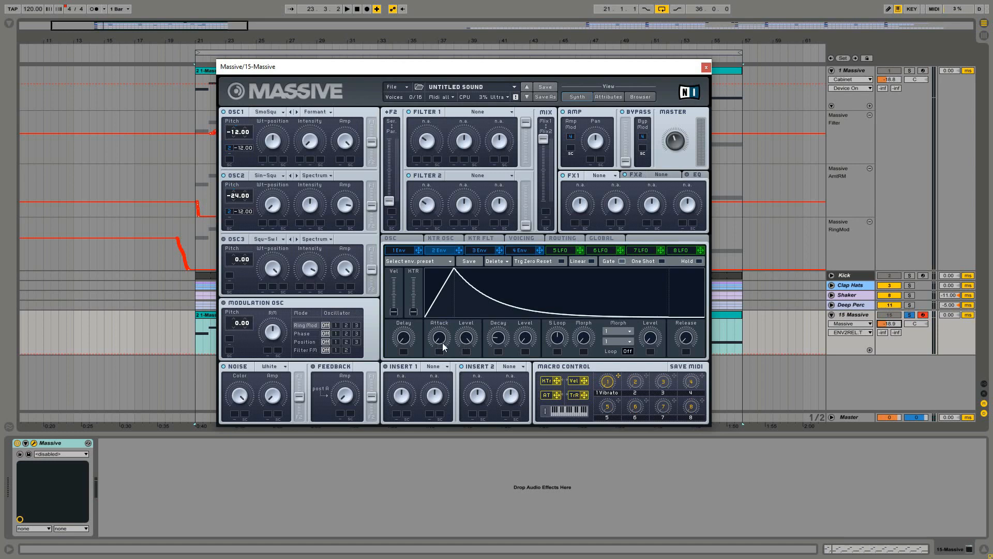
Step: Try a long attack on envelope 2 during playback and shorten it to slightly above the earlier setting
{"action": "left_click_drag", "start_coordinate": [440, 346], "coordinate": [440, 319]}
{"action": "key", "text": "space"}
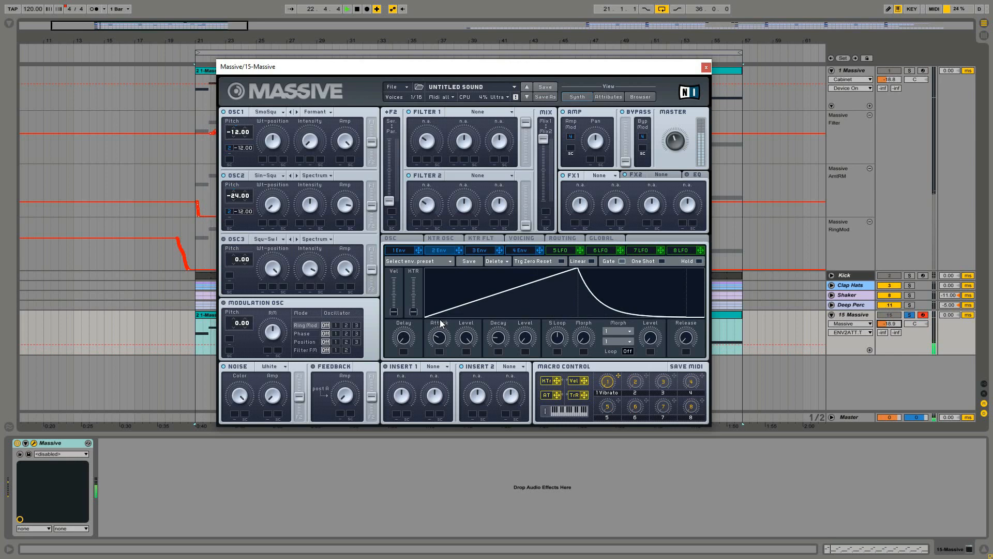
{"action": "left_click_drag", "start_coordinate": [440, 320], "coordinate": [438, 342]}
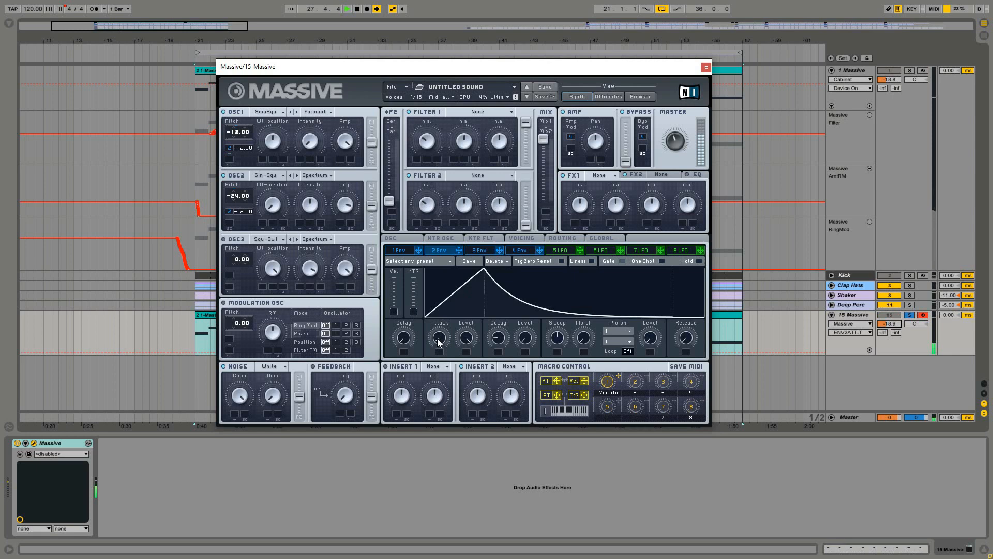
{"action": "key", "text": "space"}
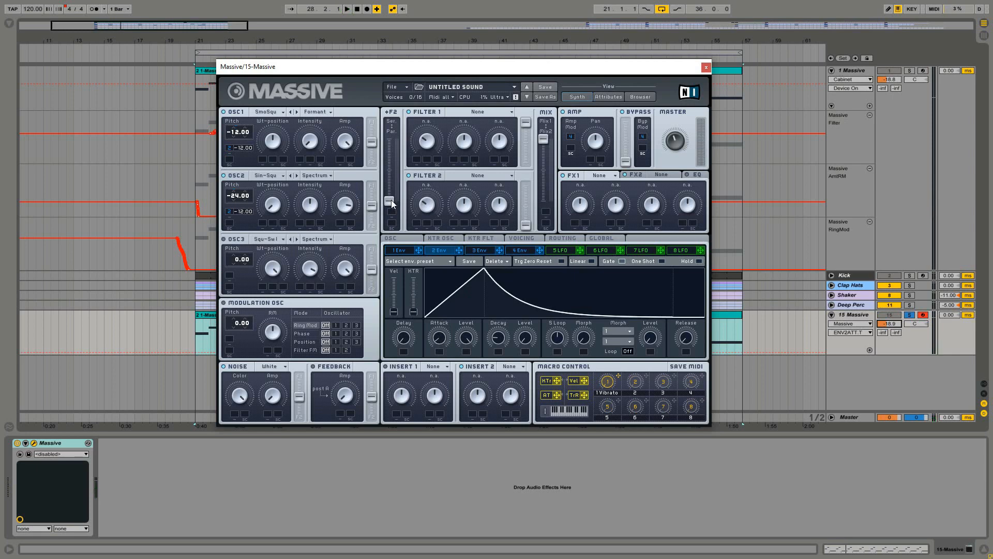
Step: Route the two filters fully in series, set Filter 1 to Scream, and lower its scream amount and resonance
{"action": "left_click_drag", "start_coordinate": [389, 199], "coordinate": [393, 129]}
{"action": "left_click", "coordinate": [498, 113]}
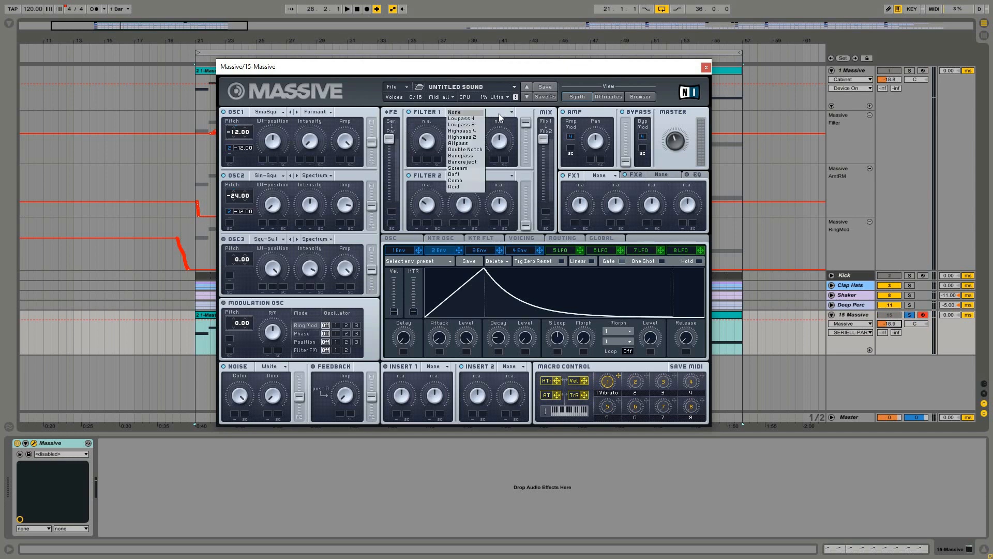
{"action": "left_click", "coordinate": [469, 169]}
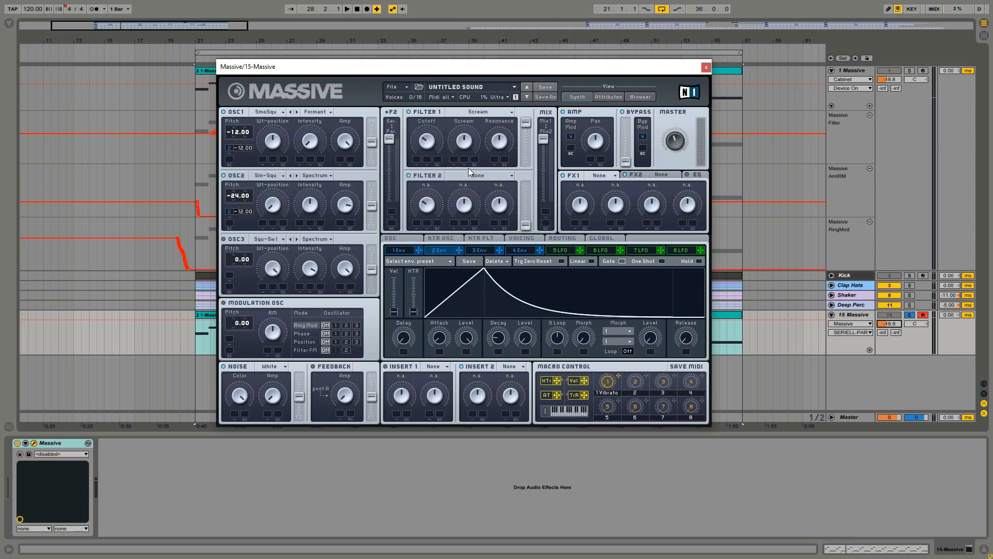
{"action": "left_click_drag", "start_coordinate": [463, 141], "coordinate": [457, 197]}
Step: Assign envelope 1 to the cutoff and scream amount of Filter 1 with positive modulation ranges
{"action": "left_click", "coordinate": [400, 250]}
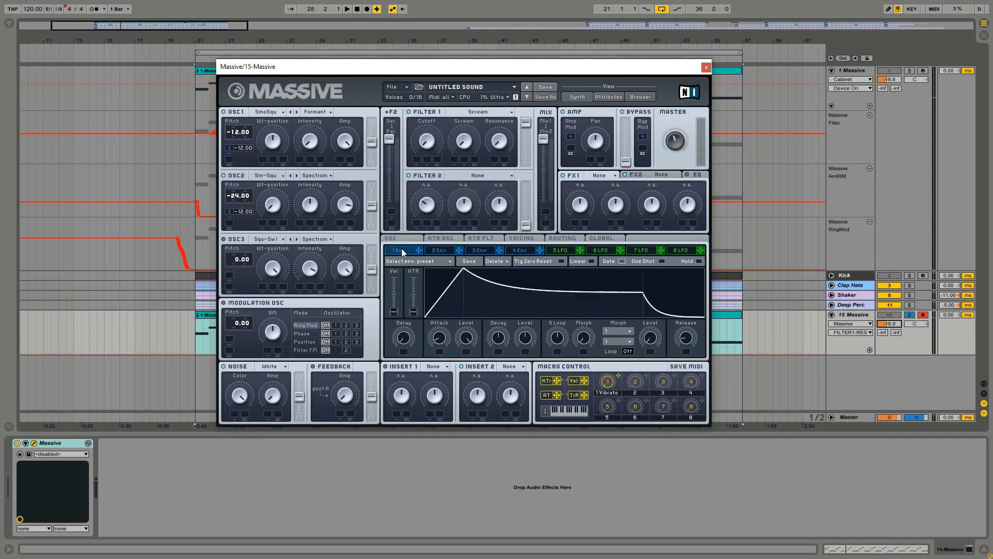
{"action": "left_click_drag", "start_coordinate": [419, 251], "coordinate": [418, 161]}
{"action": "left_click_drag", "start_coordinate": [419, 251], "coordinate": [455, 165]}
{"action": "left_click", "coordinate": [408, 249]}
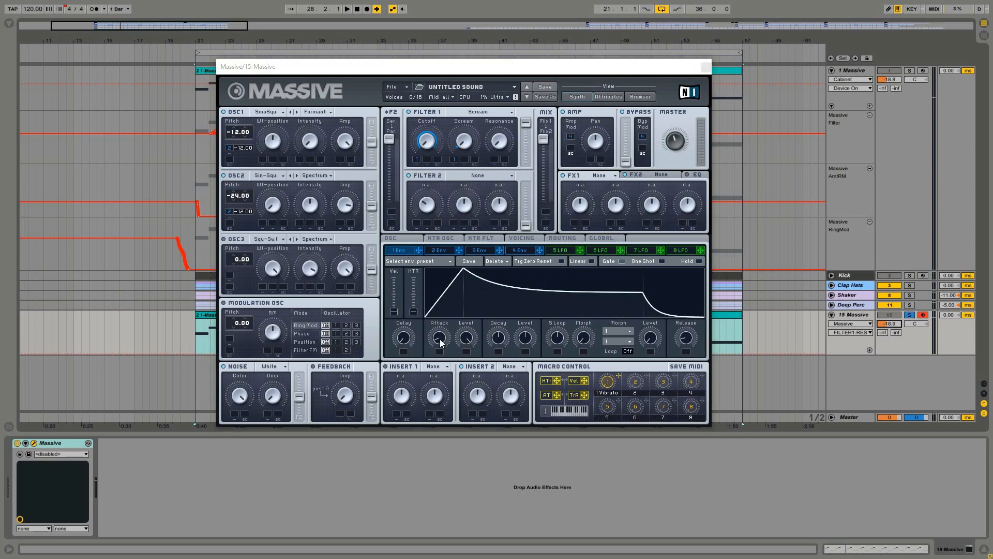
Step: Shape envelope 1 with a shorter attack, slightly reduced attack level and decay level at zero, and audition it
{"action": "mouse_move", "coordinate": [439, 341]}
{"action": "left_mouse_down"}
{"action": "mouse_move", "coordinate": [459, 350]}
{"action": "mouse_move", "coordinate": [457, 380]}
{"action": "mouse_move", "coordinate": [459, 337]}
{"action": "left_mouse_up"}
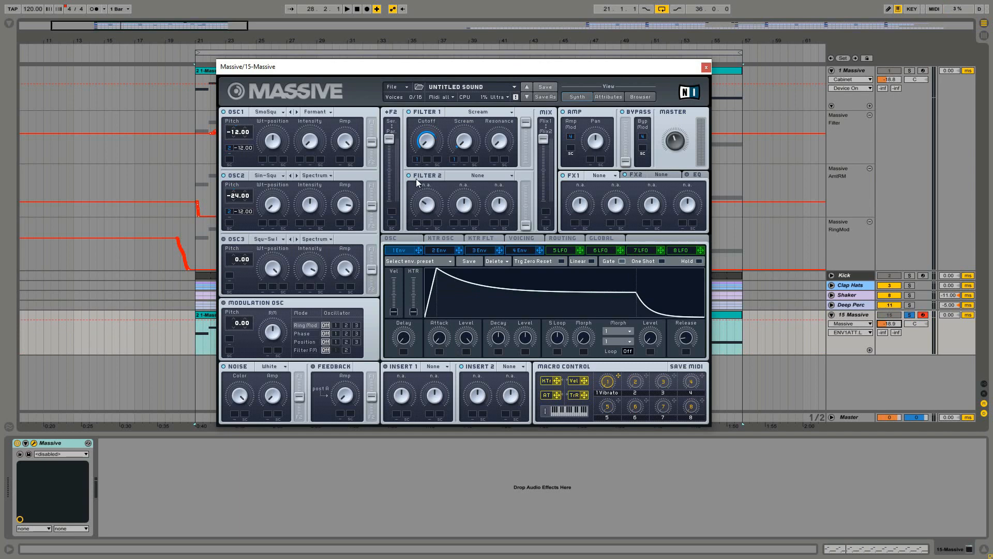
{"action": "left_click_drag", "start_coordinate": [473, 339], "coordinate": [460, 372]}
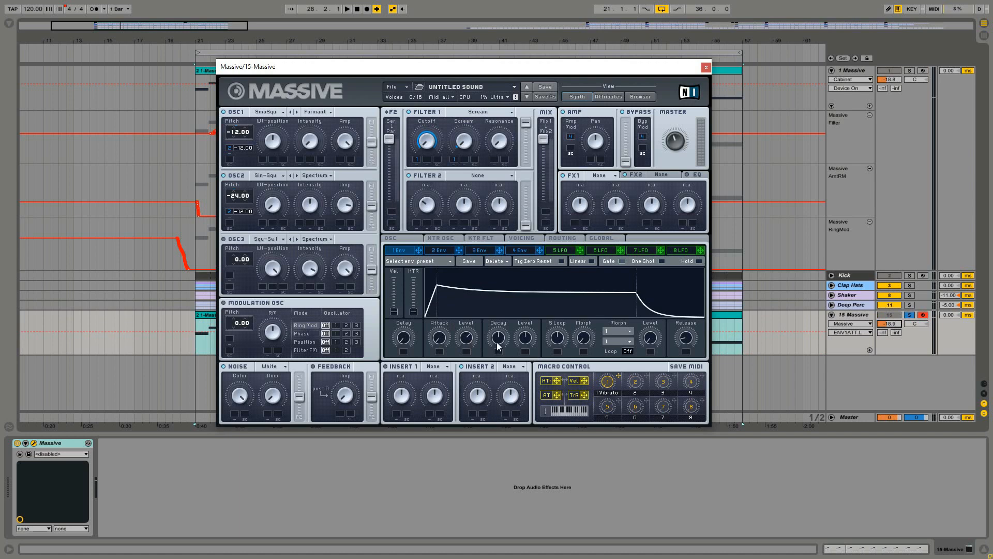
{"action": "left_click_drag", "start_coordinate": [498, 344], "coordinate": [517, 384]}
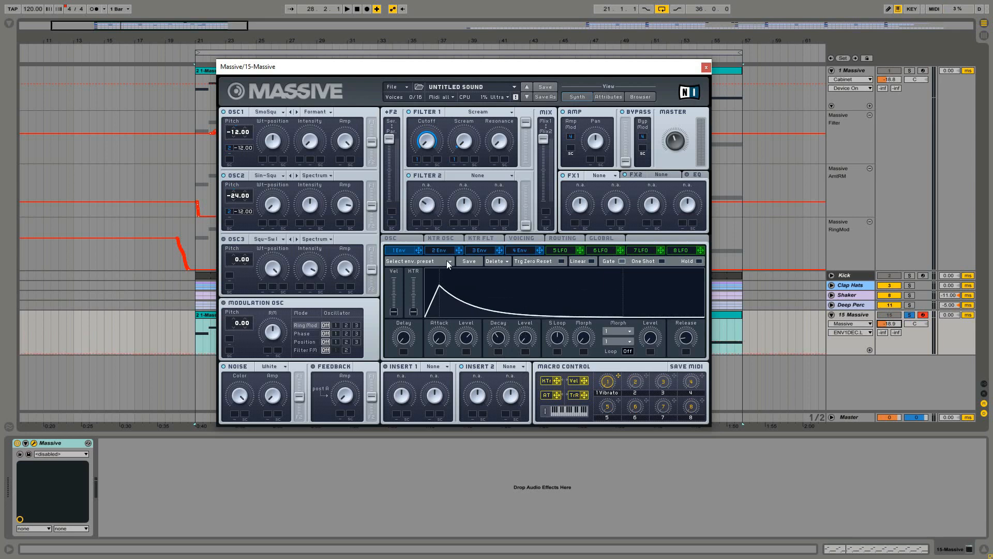
{"action": "key", "text": "space"}
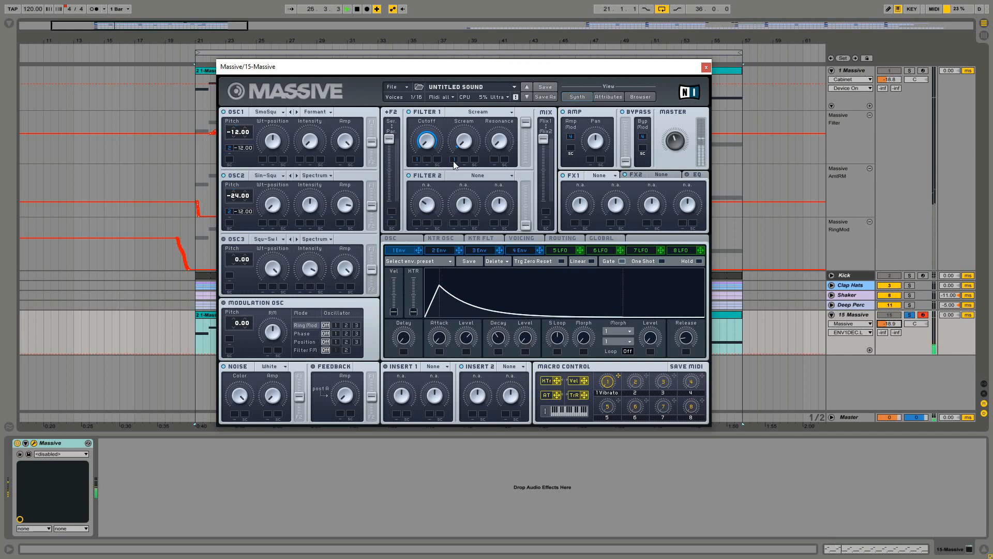
{"action": "key", "text": "space"}
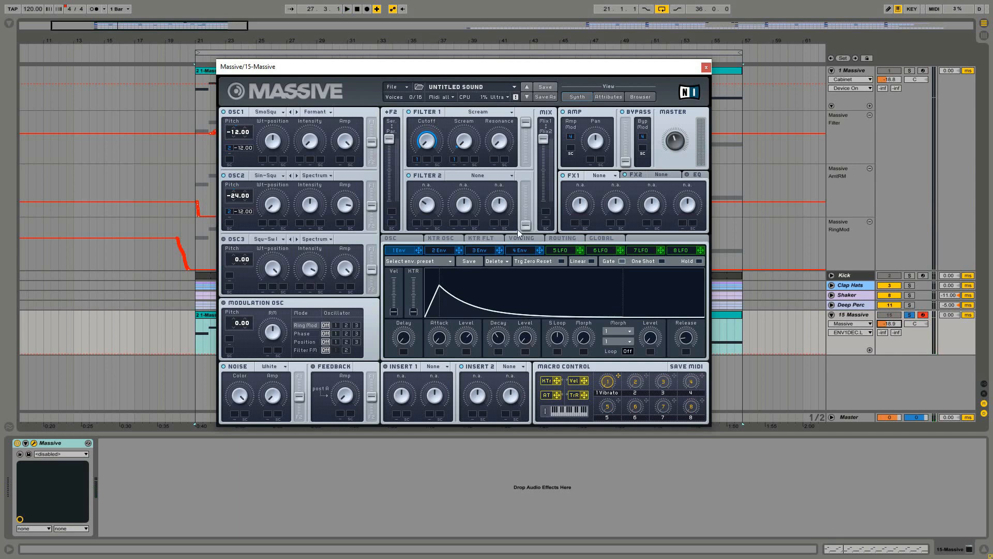
Step: Raise Filter 2's output, set it to Lowpass 4 with adjusted cutoff and resonance at minimum, and audition it
{"action": "left_click_drag", "start_coordinate": [526, 225], "coordinate": [521, 171]}
{"action": "left_click", "coordinate": [502, 175]}
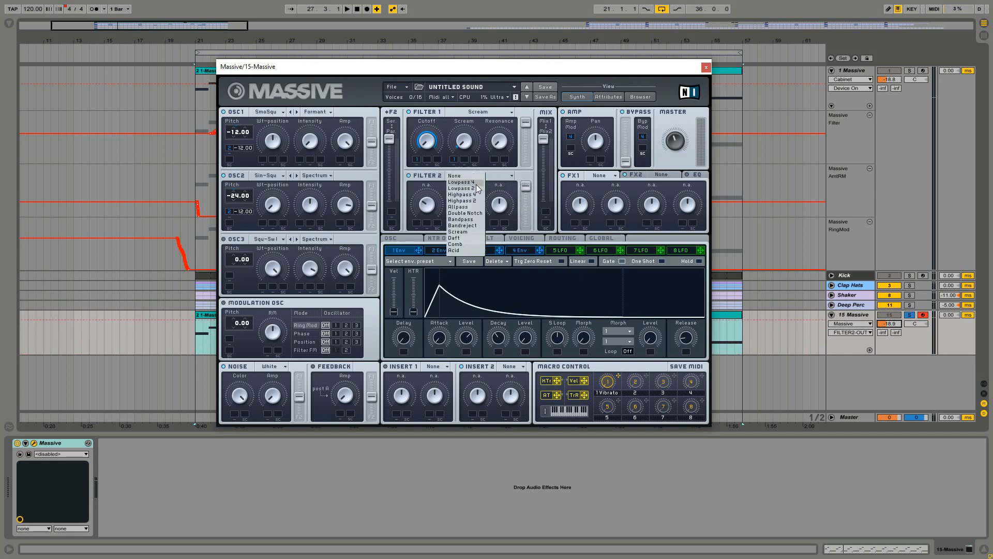
{"action": "left_click", "coordinate": [476, 183]}
{"action": "left_click", "coordinate": [428, 206]}
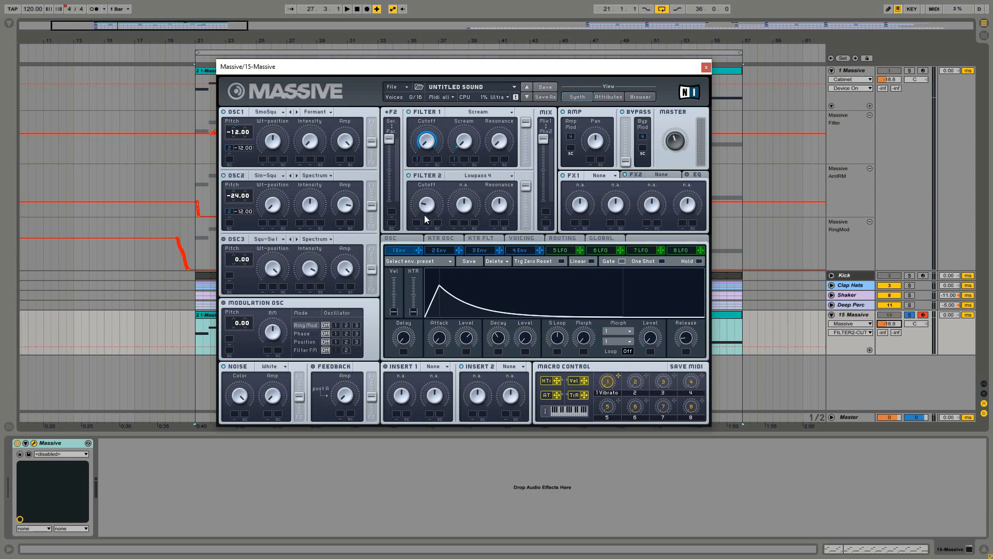
{"action": "left_click", "coordinate": [499, 205]}
{"action": "key", "text": "space"}
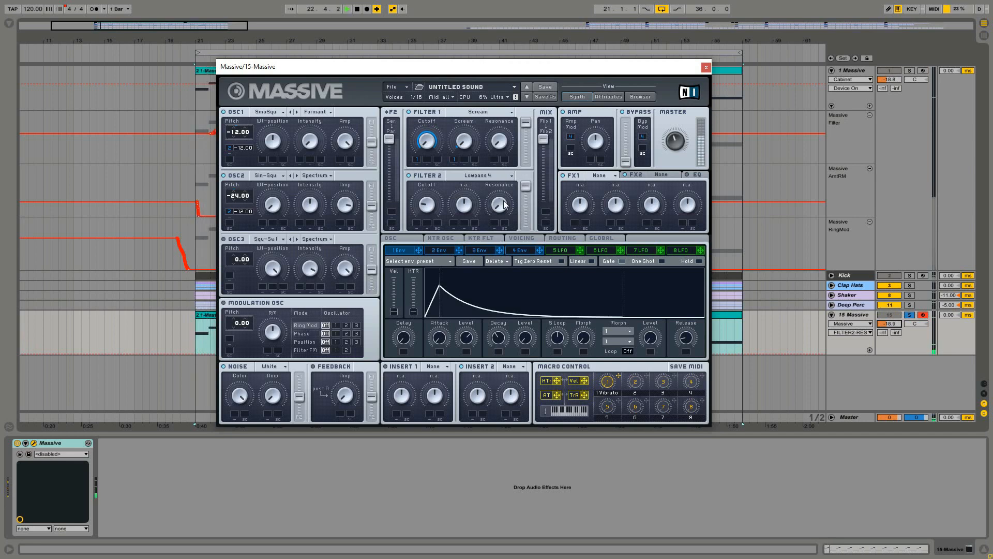
{"action": "key", "text": "space"}
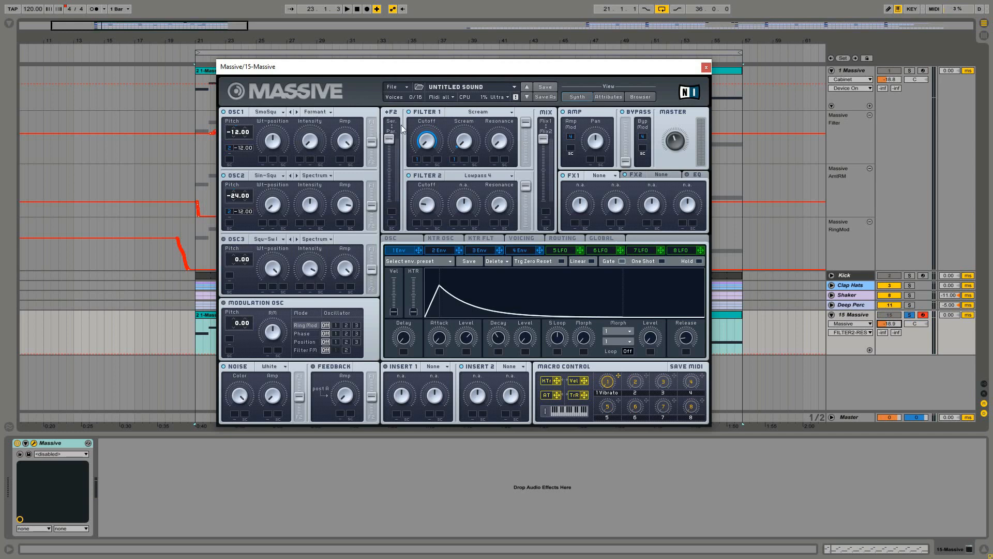
Step: Set the filter mix fully to Mix 2 while keeping the filters in series, and audition the result
{"action": "left_click_drag", "start_coordinate": [543, 139], "coordinate": [541, 216]}
{"action": "left_click_drag", "start_coordinate": [393, 139], "coordinate": [386, 217]}
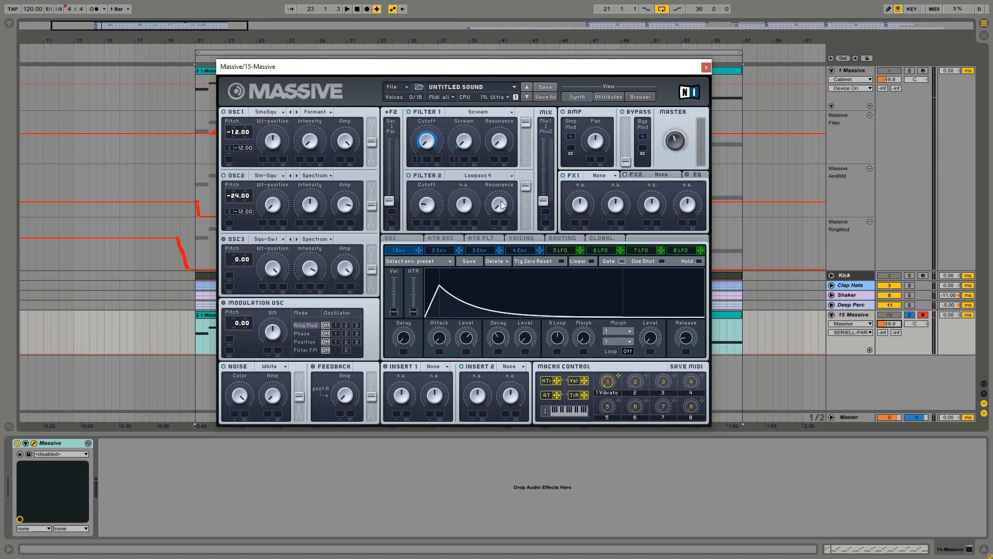
{"action": "left_click_drag", "start_coordinate": [391, 200], "coordinate": [389, 129]}
{"action": "left_click", "coordinate": [545, 205]}
{"action": "left_click", "coordinate": [524, 197]}
{"action": "key", "text": "space"}
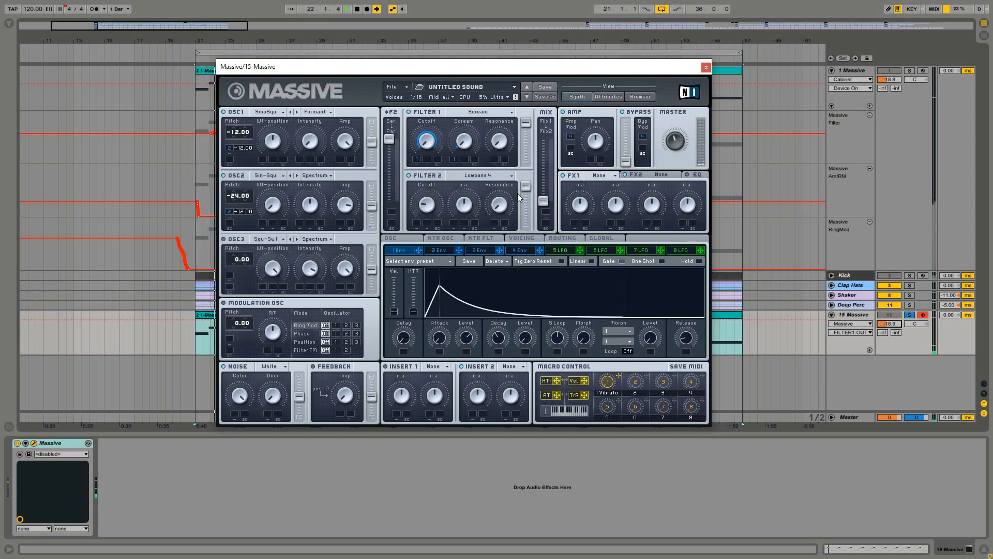
{"action": "key", "text": "space"}
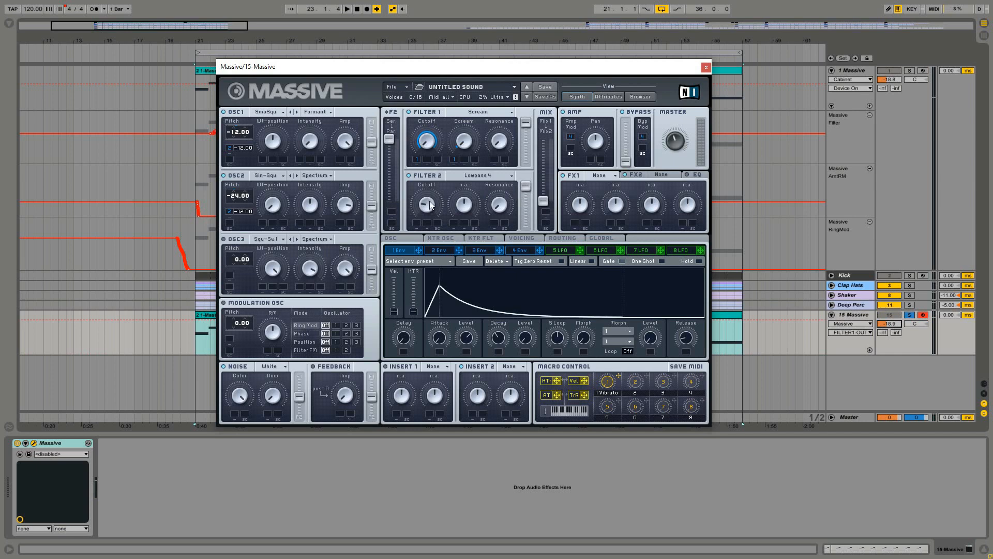
Step: Clear macro 1, assign it to oscillator 1's intensity, and name it Filter 1
{"action": "right_click", "coordinate": [609, 383]}
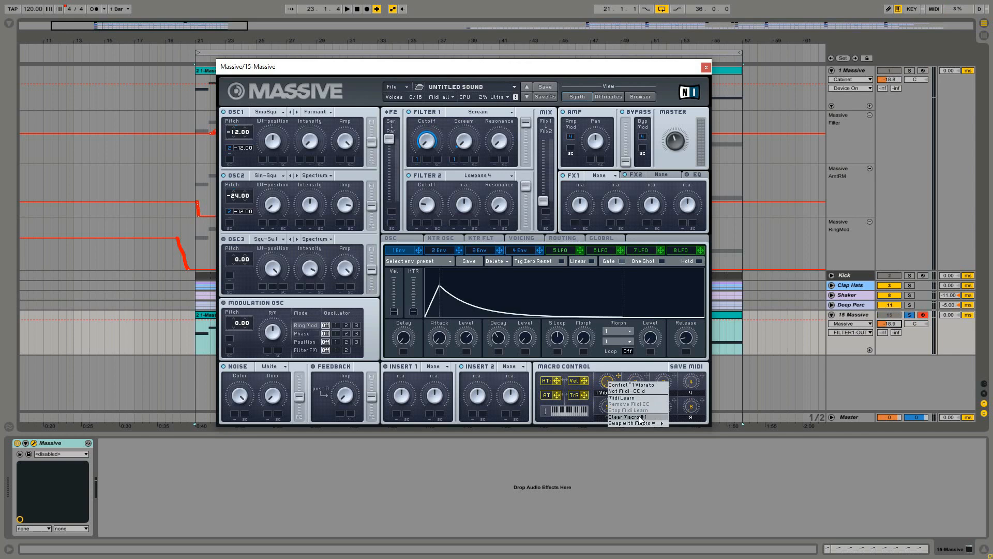
{"action": "left_click", "coordinate": [636, 417]}
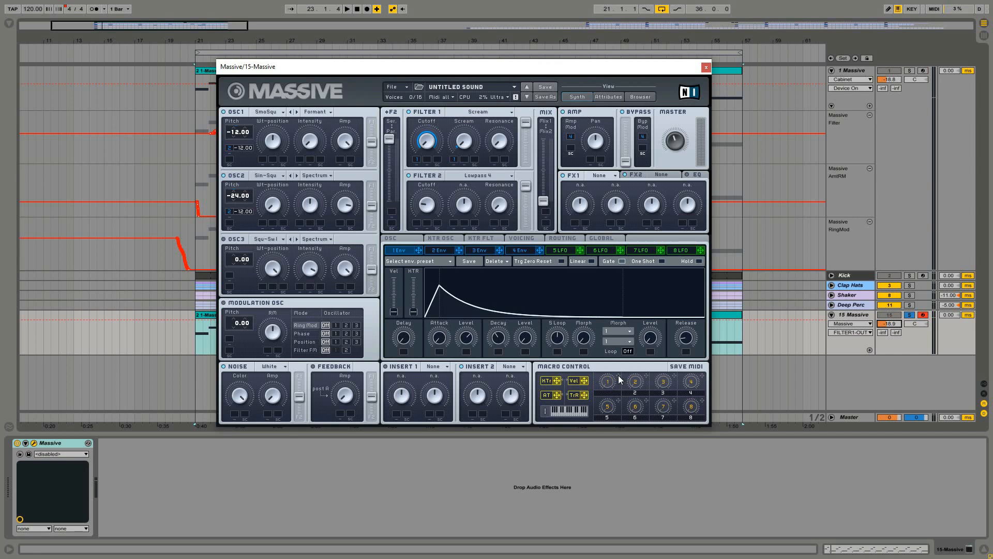
{"action": "left_click_drag", "start_coordinate": [619, 376], "coordinate": [300, 164]}
{"action": "type", "text": "lter 1"}
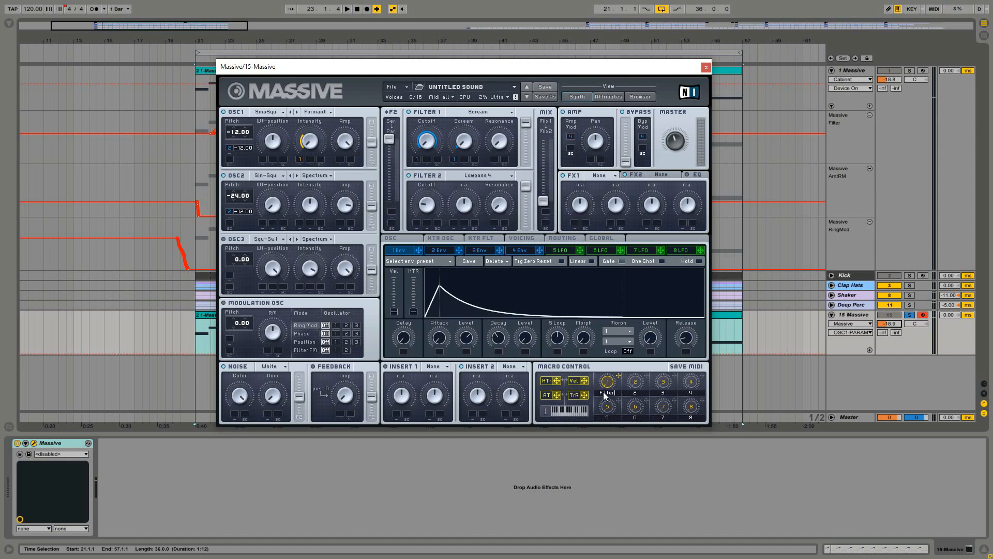
{"action": "key", "text": "Return"}
Step: Assign macro 2 to Filter 2's cutoff with a positive modulation range and name it Filter 2
{"action": "left_click_drag", "start_coordinate": [422, 231], "coordinate": [416, 224]}
{"action": "left_click", "coordinate": [427, 209]}
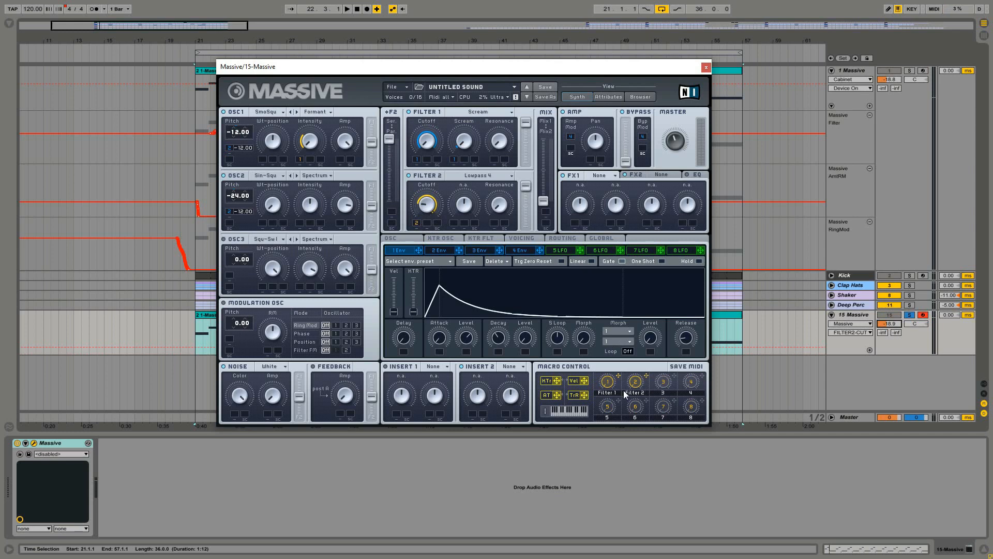
Step: Audition the loop while turning the Filter 2 and Filter 1 macros
{"action": "left_click", "coordinate": [636, 382]}
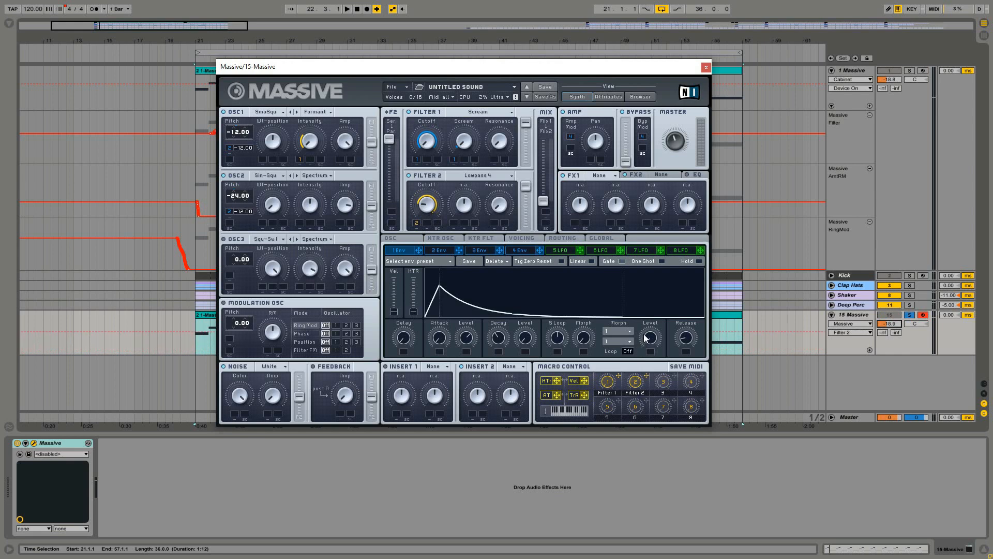
{"action": "key", "text": "space"}
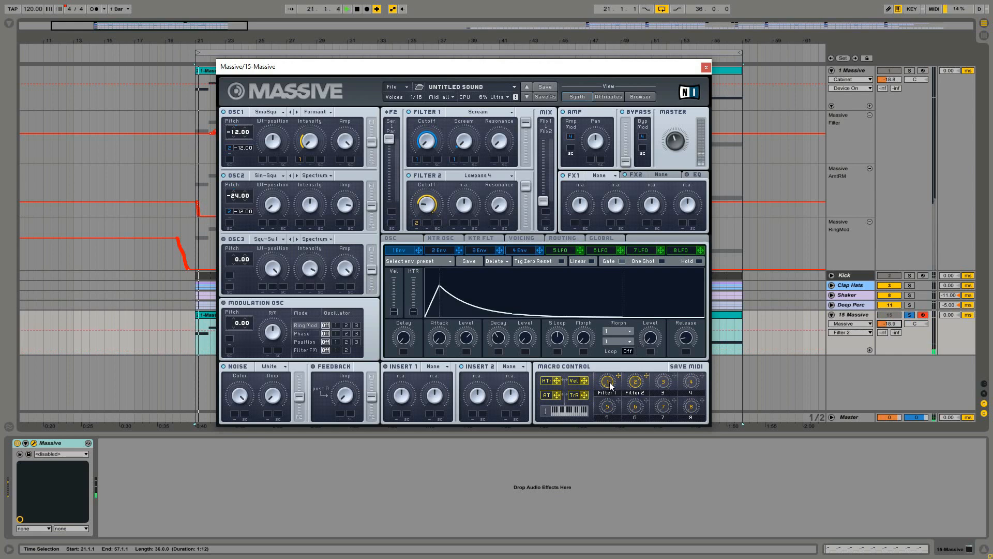
{"action": "left_click", "coordinate": [609, 382]}
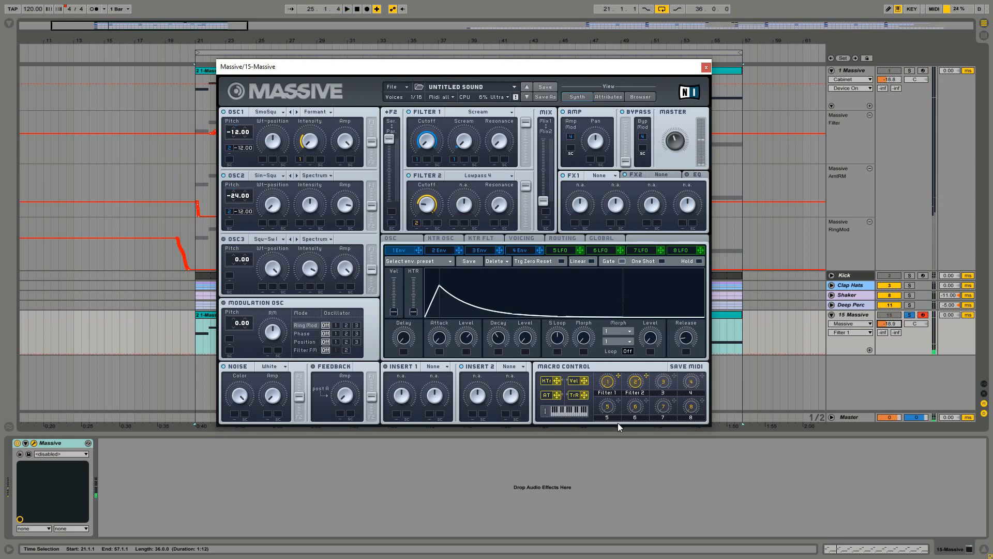
{"action": "key", "text": "space"}
{"action": "key", "text": "space"}
{"action": "key", "text": "space"}
{"action": "key", "text": "space"}
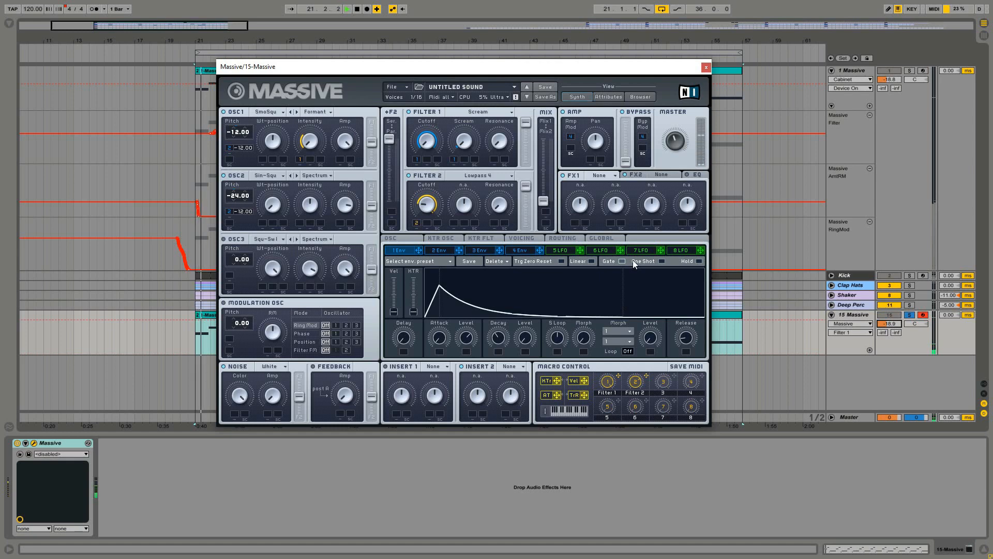
{"action": "key", "text": "space"}
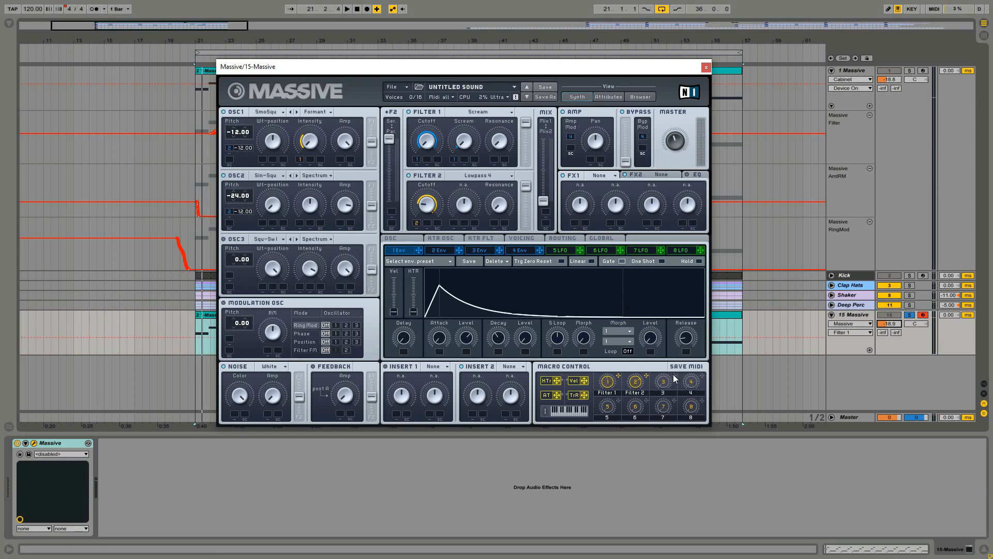
Step: Assign macro 3 to Filter 1's cutoff, name it Filter 3, and audition the three filter macros together
{"action": "left_click_drag", "start_coordinate": [673, 375], "coordinate": [431, 149]}
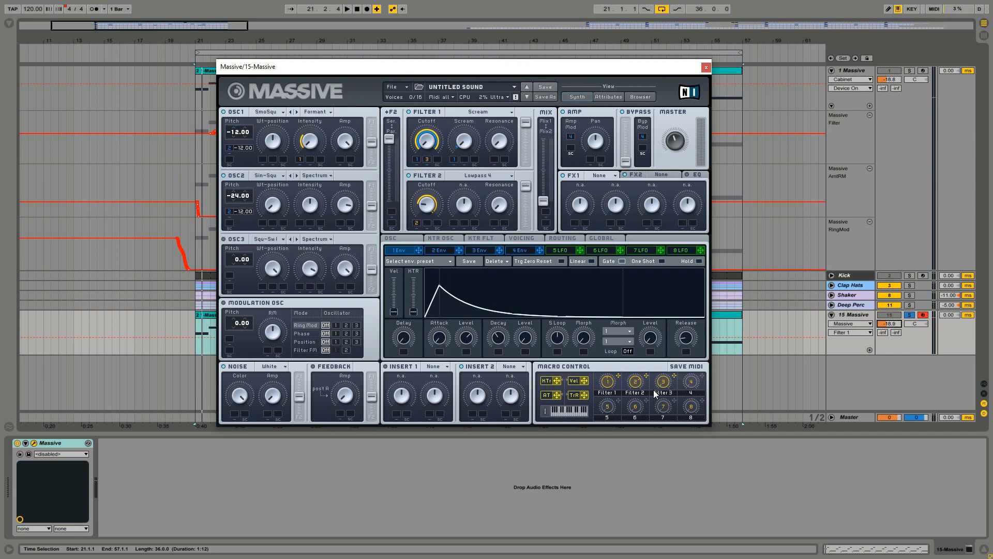
{"action": "key", "text": "space"}
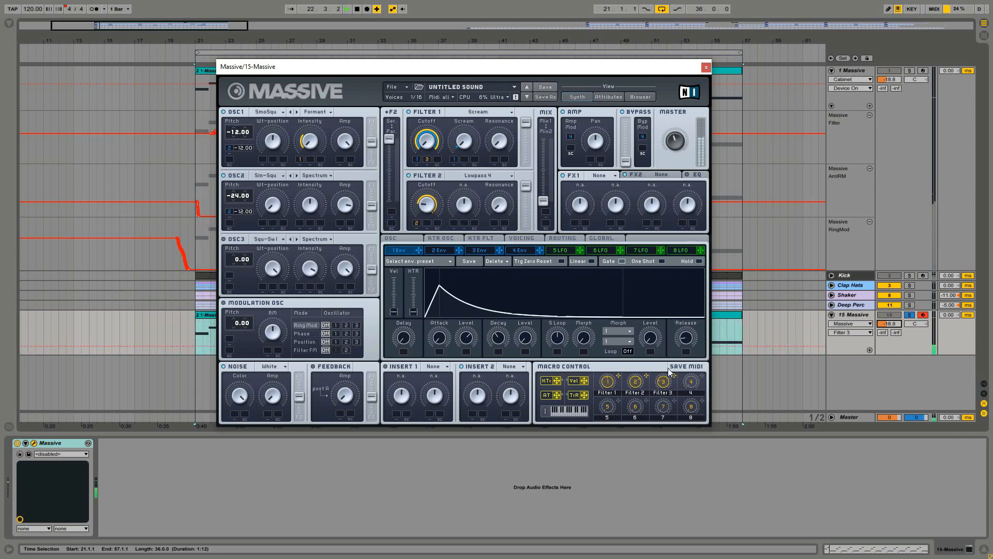
{"action": "mouse_move", "coordinate": [670, 337]}
{"action": "left_mouse_down"}
{"action": "mouse_move", "coordinate": [674, 314]}
{"action": "mouse_move", "coordinate": [674, 340]}
{"action": "left_mouse_up"}
{"action": "left_click_drag", "start_coordinate": [611, 381], "coordinate": [623, 360]}
{"action": "left_click_drag", "start_coordinate": [637, 380], "coordinate": [659, 409]}
{"action": "left_click_drag", "start_coordinate": [615, 384], "coordinate": [614, 387]}
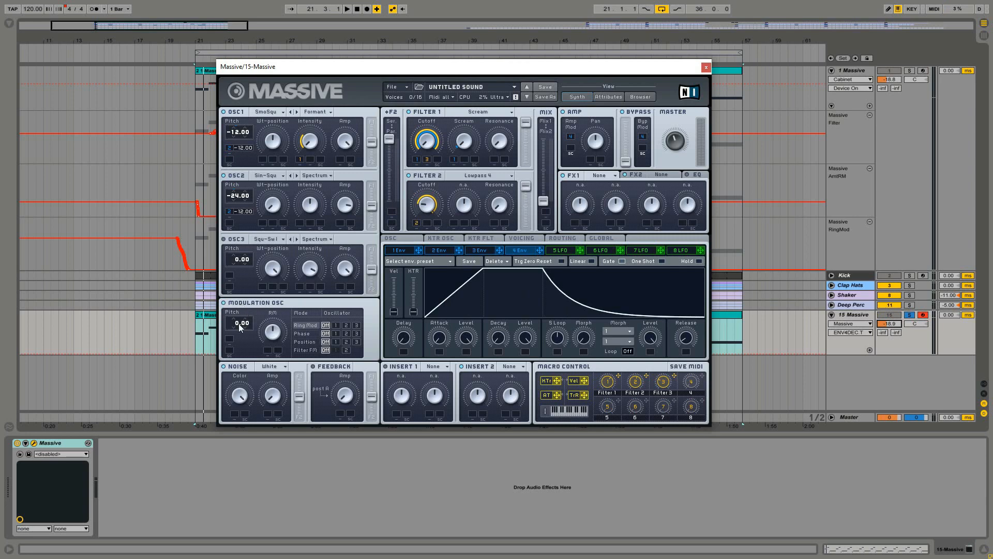
Step: Set the modulation oscillator's pitch to -8.00, ring-modulate oscillator 1, and assign macro 5 to the RM amount over a positive range
{"action": "left_click_drag", "start_coordinate": [234, 325], "coordinate": [234, 326]}
{"action": "left_click_drag", "start_coordinate": [231, 337], "coordinate": [237, 326]}
{"action": "left_click", "coordinate": [273, 332]}
{"action": "left_click_drag", "start_coordinate": [619, 402], "coordinate": [267, 350]}
{"action": "left_click_drag", "start_coordinate": [267, 350], "coordinate": [266, 276]}
Step: Play the loop while turning macro 5 to audition the ring modulation
{"action": "left_click", "coordinate": [609, 409]}
{"action": "key", "text": "space"}
{"action": "mouse_move", "coordinate": [609, 410]}
{"action": "left_mouse_down"}
{"action": "mouse_move", "coordinate": [611, 339]}
{"action": "mouse_move", "coordinate": [603, 391]}
{"action": "mouse_move", "coordinate": [613, 421]}
{"action": "left_mouse_up"}
{"action": "key", "text": "space"}
Step: Name macro 5 RingMod and modulate the modulation oscillator's pitch with envelope 2 by -8.00
{"action": "double_click", "coordinate": [611, 419]}
{"action": "type", "text": "RingMod"}
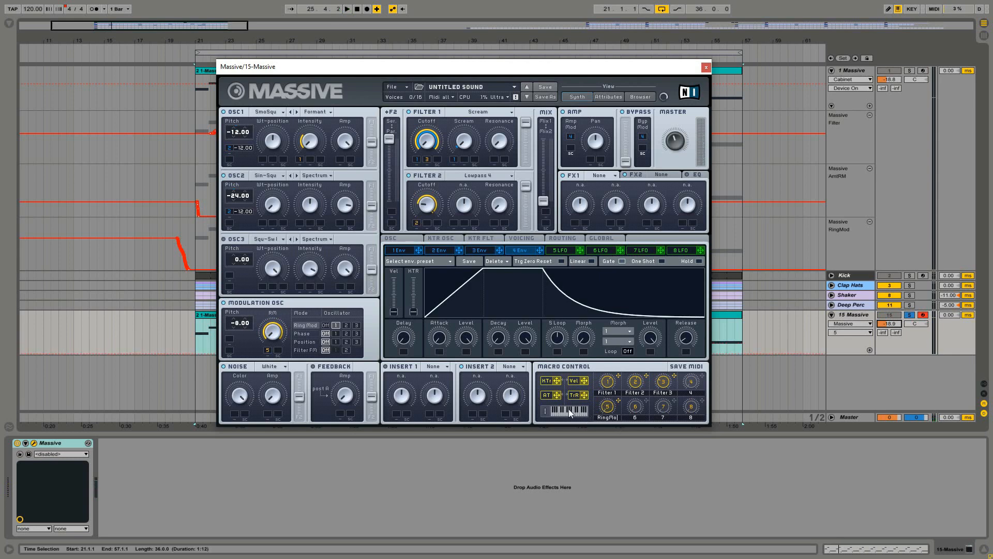
{"action": "key", "text": "Return"}
Step: Shape envelope 3 with attack level and decay level at zero, adjusting its decay and release times
{"action": "left_click", "coordinate": [482, 250]}
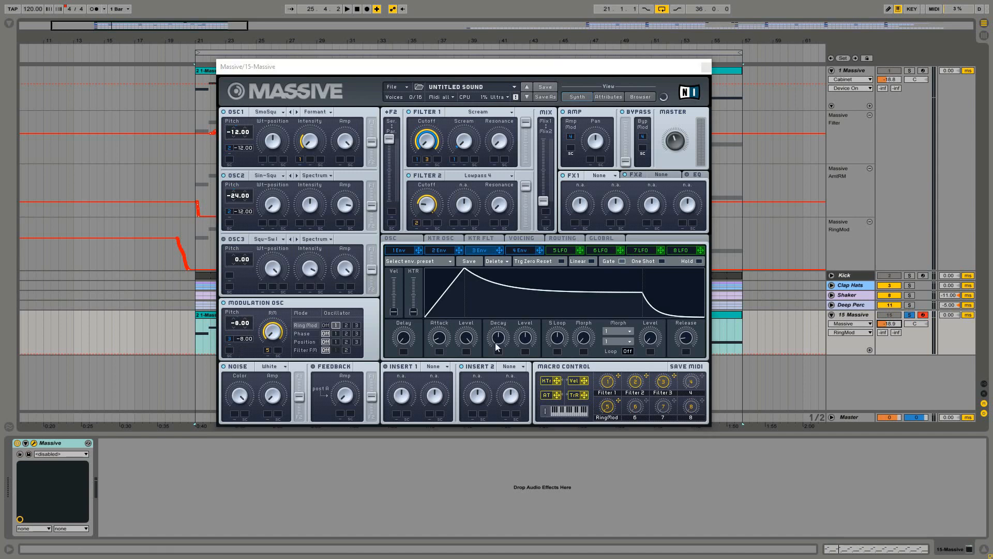
{"action": "left_click", "coordinate": [468, 338]}
{"action": "left_click_drag", "start_coordinate": [468, 338], "coordinate": [463, 432]}
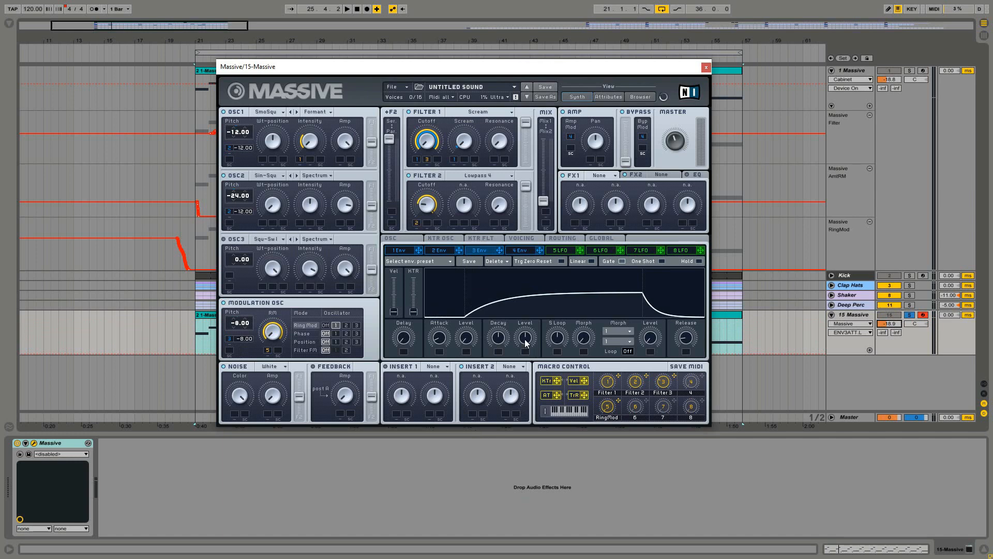
{"action": "left_click_drag", "start_coordinate": [525, 342], "coordinate": [517, 385]}
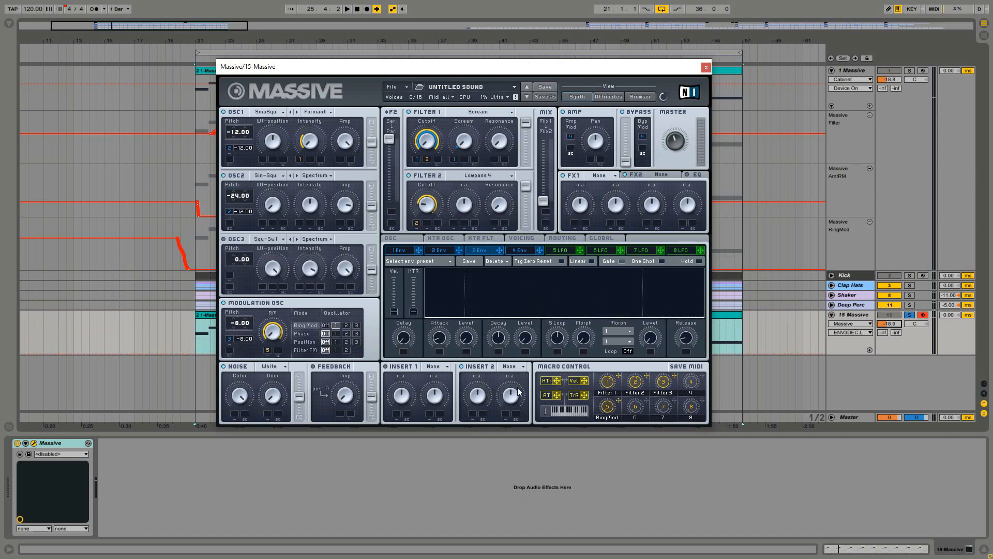
{"action": "left_click_drag", "start_coordinate": [499, 341], "coordinate": [494, 289]}
{"action": "left_click_drag", "start_coordinate": [690, 341], "coordinate": [690, 374]}
Step: Assign macro 7 to envelope 3's attack level and decay level over positive ranges, and name it ModEnv
{"action": "left_click_drag", "start_coordinate": [441, 356], "coordinate": [466, 351]}
{"action": "left_click_drag", "start_coordinate": [674, 399], "coordinate": [524, 351]}
{"action": "type", "text": "ModEnv"}
Step: Audition the loop while trying different amounts of the ModEnv and RingMod macros
{"action": "left_click", "coordinate": [663, 409]}
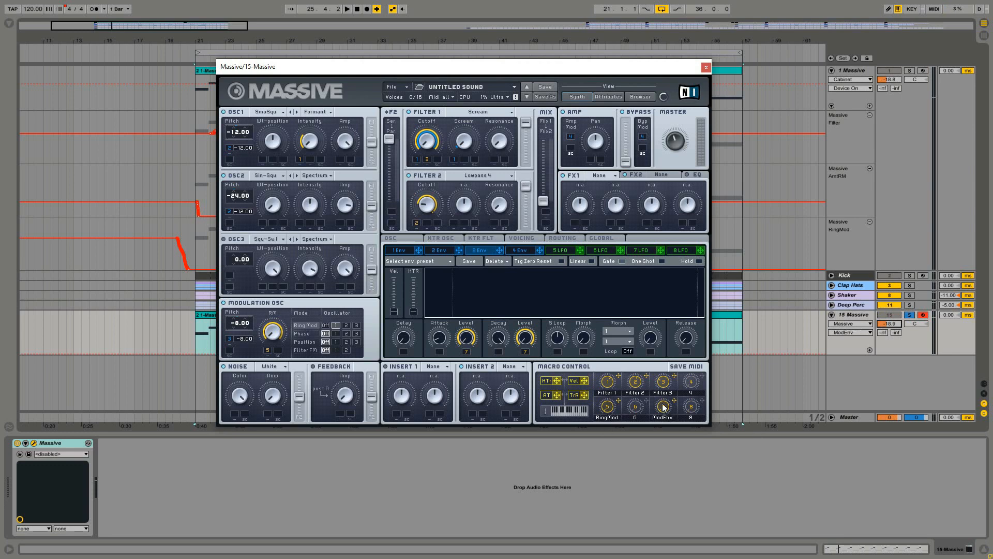
{"action": "left_click_drag", "start_coordinate": [663, 398], "coordinate": [664, 414]}
{"action": "left_click", "coordinate": [612, 415]}
{"action": "key", "text": "space"}
{"action": "left_click", "coordinate": [663, 406]}
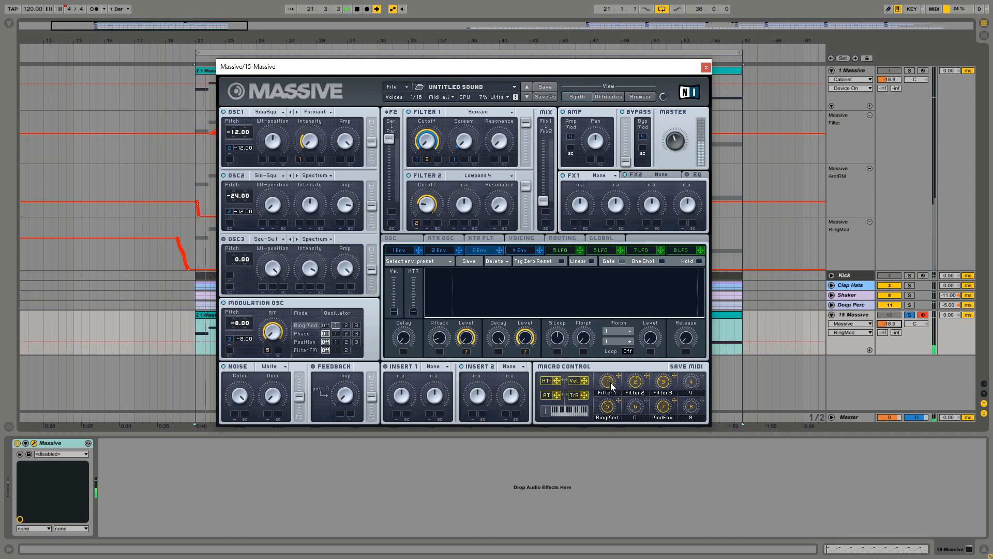
{"action": "mouse_move", "coordinate": [663, 406]}
{"action": "left_mouse_down"}
{"action": "mouse_move", "coordinate": [664, 357]}
{"action": "mouse_move", "coordinate": [664, 413]}
{"action": "left_mouse_up"}
{"action": "key", "text": "space"}
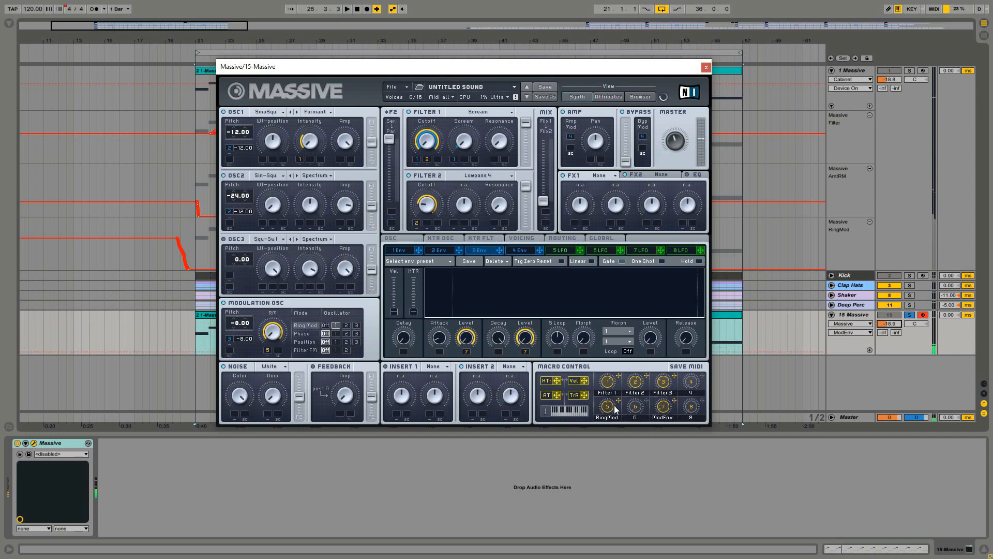
Step: Set the voicing to 3 unison voices in Monorotate mode
{"action": "left_click", "coordinate": [522, 238]}
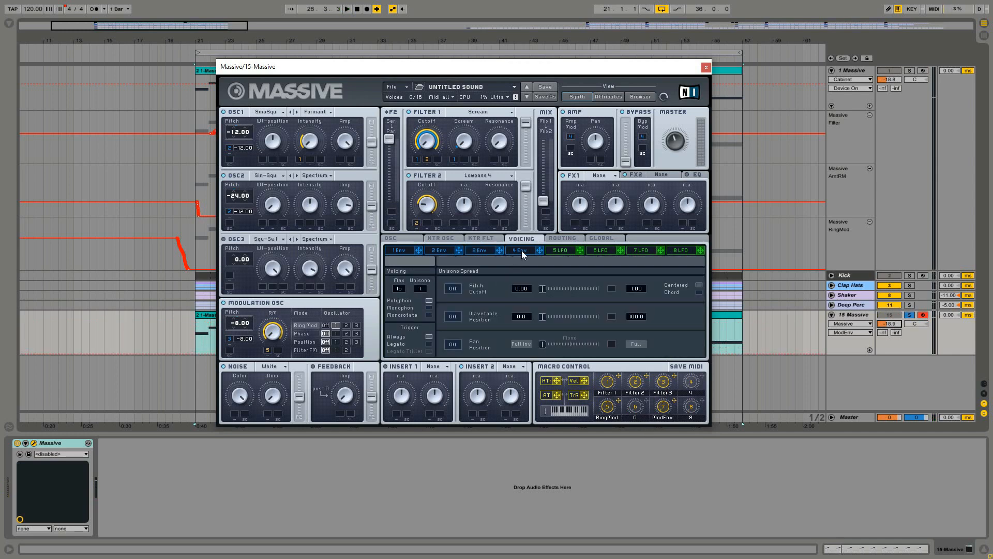
{"action": "left_click_drag", "start_coordinate": [423, 288], "coordinate": [427, 286]}
{"action": "left_click", "coordinate": [428, 315]}
Step: Adjust the oscillator glide time while auditioning the loop, and assign macro 8 to it under the name Glide
{"action": "left_click", "coordinate": [401, 239]}
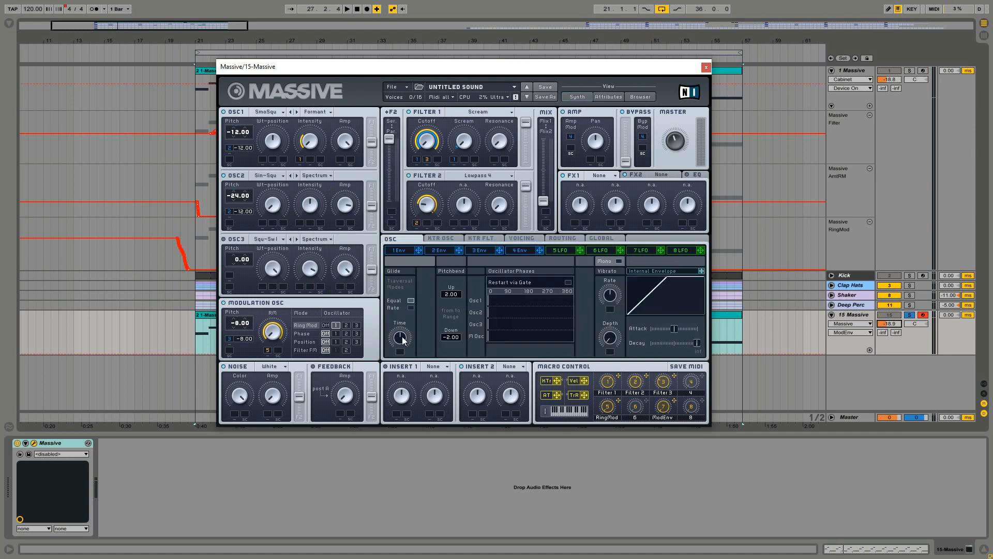
{"action": "left_click", "coordinate": [401, 342]}
{"action": "key", "text": "space"}
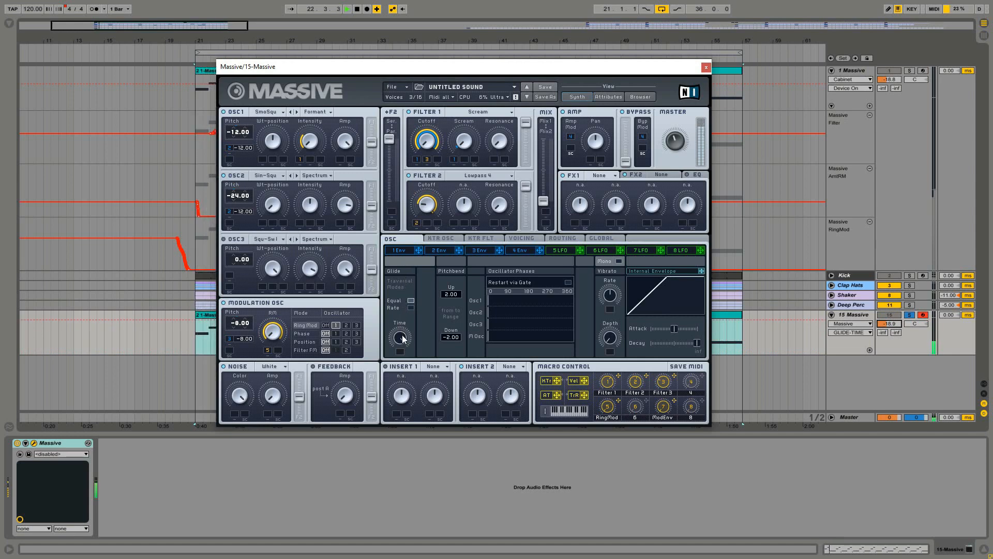
{"action": "left_click_drag", "start_coordinate": [403, 339], "coordinate": [402, 374]}
{"action": "key", "text": "space"}
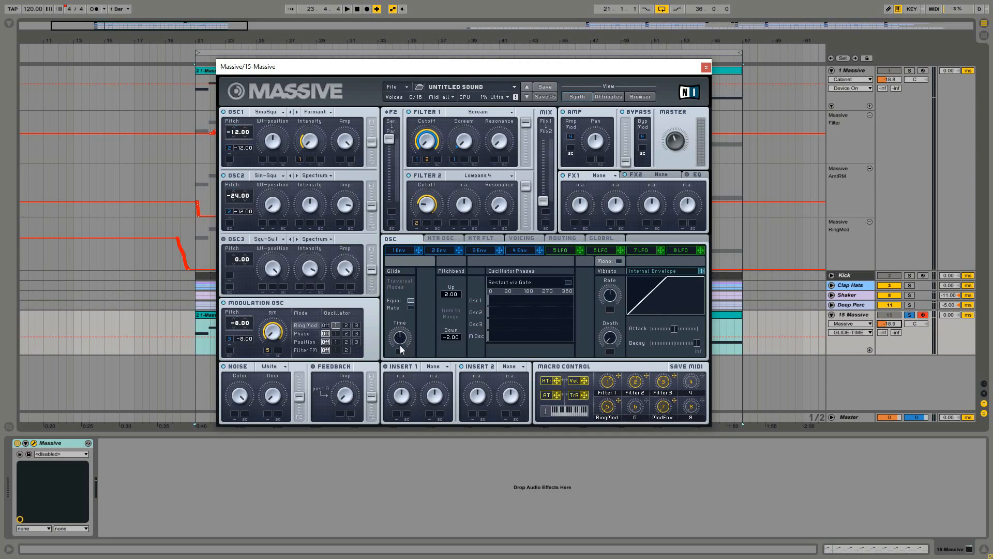
{"action": "left_click_drag", "start_coordinate": [400, 346], "coordinate": [442, 389]}
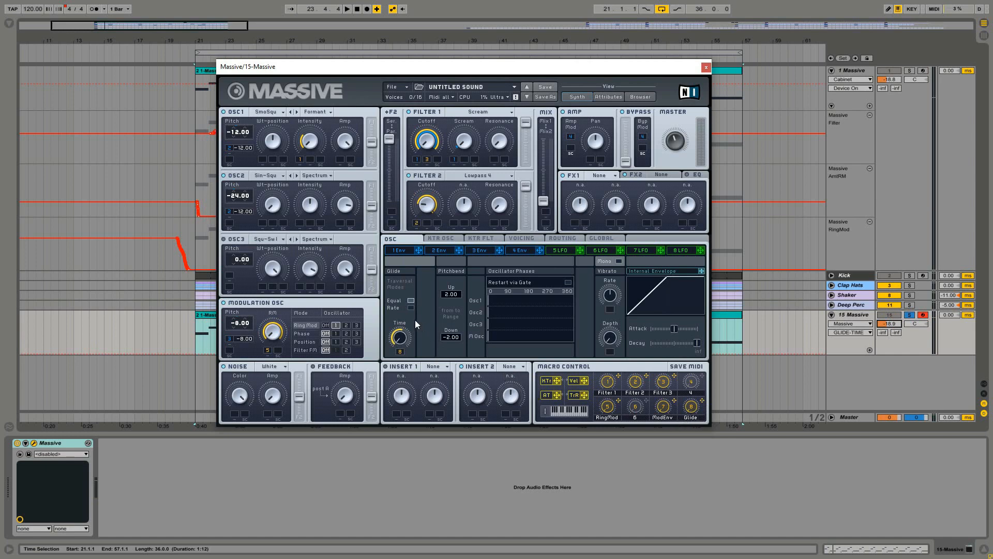
{"action": "key", "text": "space"}
Step: Enable Restart via Gate for the oscillators with their phases at the zero position, and check the unison voicing
{"action": "left_click", "coordinate": [568, 283]}
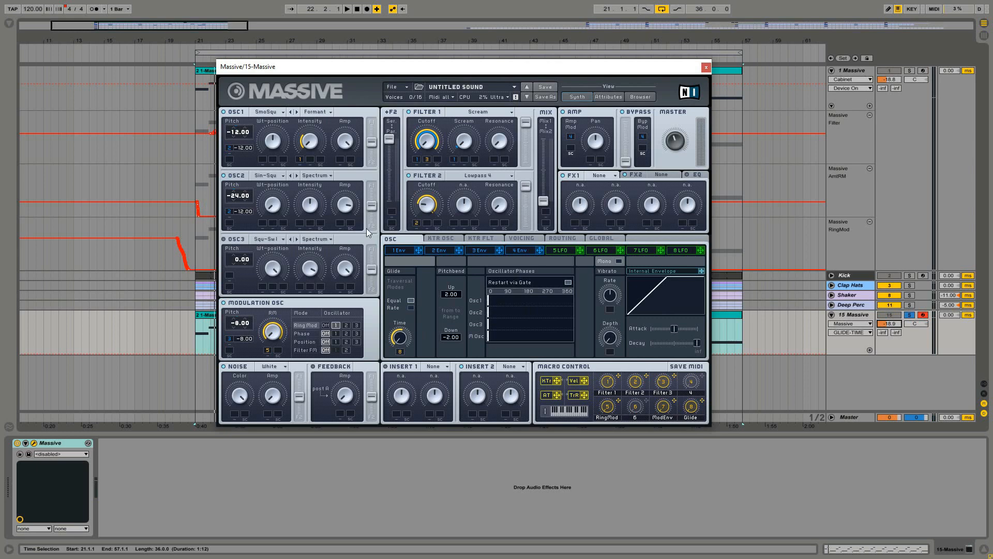
{"action": "mouse_move", "coordinate": [497, 299]}
{"action": "left_mouse_down"}
{"action": "mouse_move", "coordinate": [575, 297]}
{"action": "mouse_move", "coordinate": [492, 302]}
{"action": "left_mouse_up"}
{"action": "left_click", "coordinate": [522, 238]}
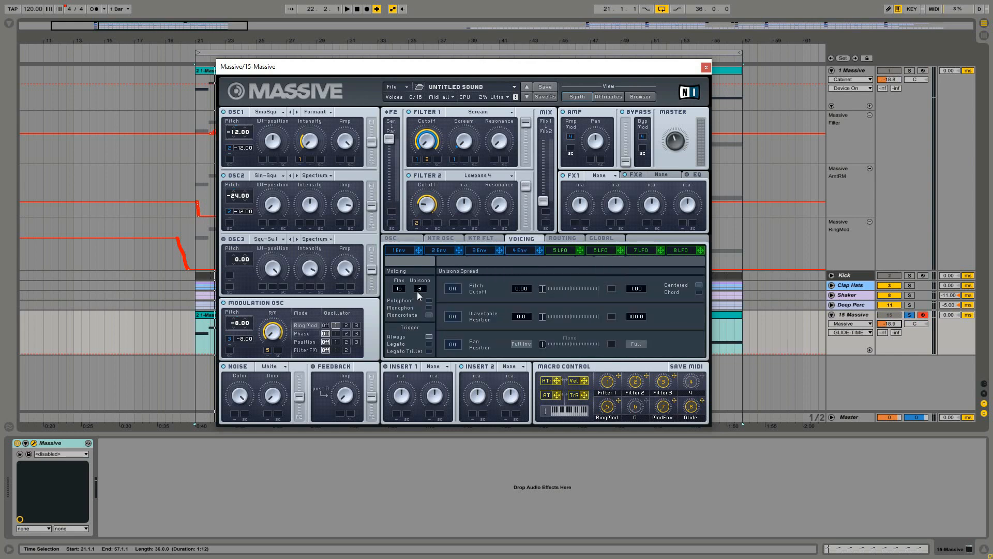
{"action": "left_click", "coordinate": [394, 240]}
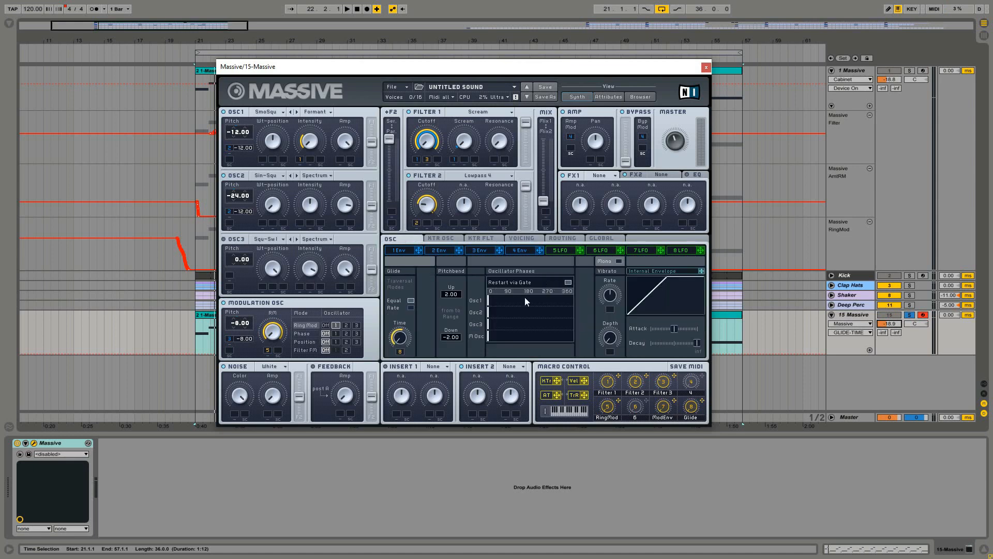
Step: Compare the loop with Restart via Gate off and on
{"action": "key", "text": "space"}
{"action": "left_click", "coordinate": [568, 284]}
{"action": "key", "text": "space"}
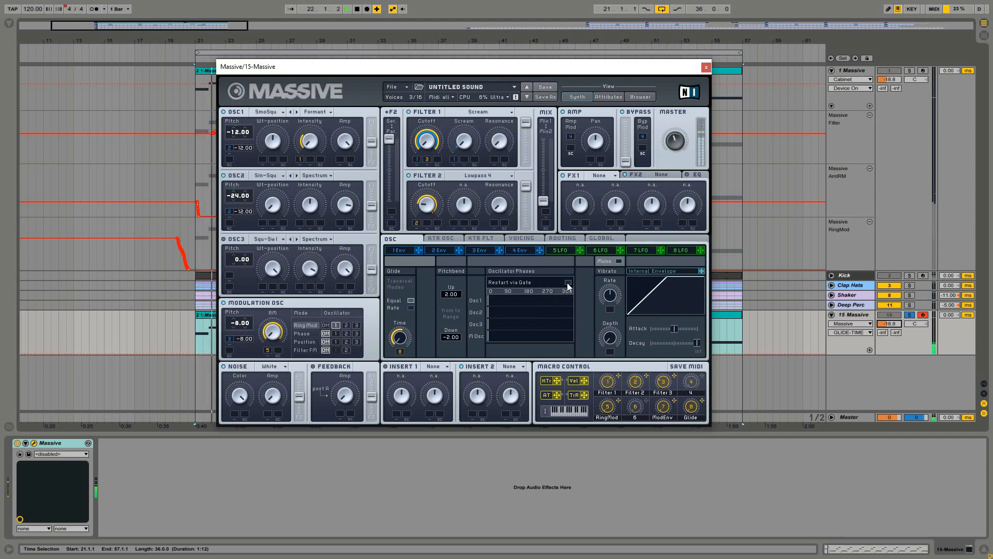
{"action": "key", "text": "space"}
{"action": "key", "text": "space"}
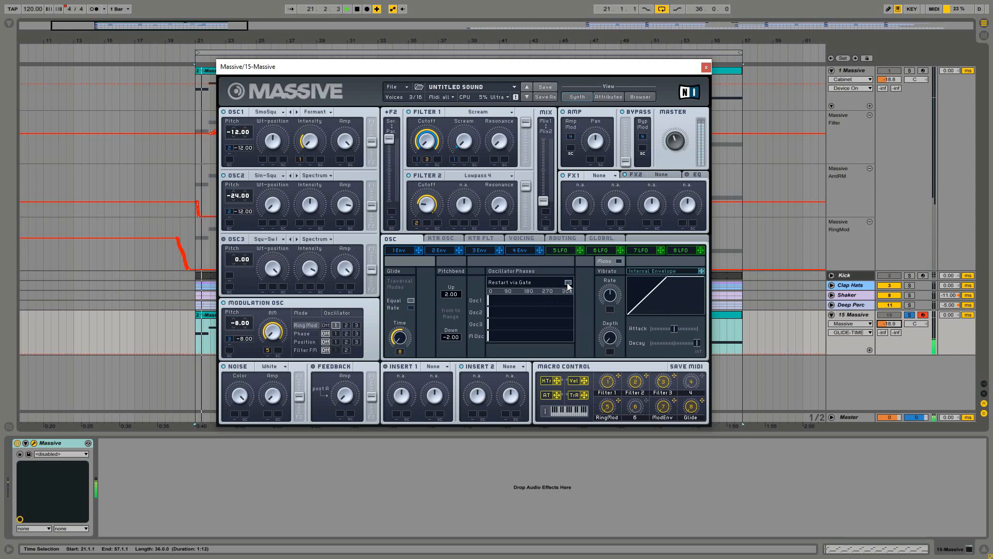
{"action": "key", "text": "space"}
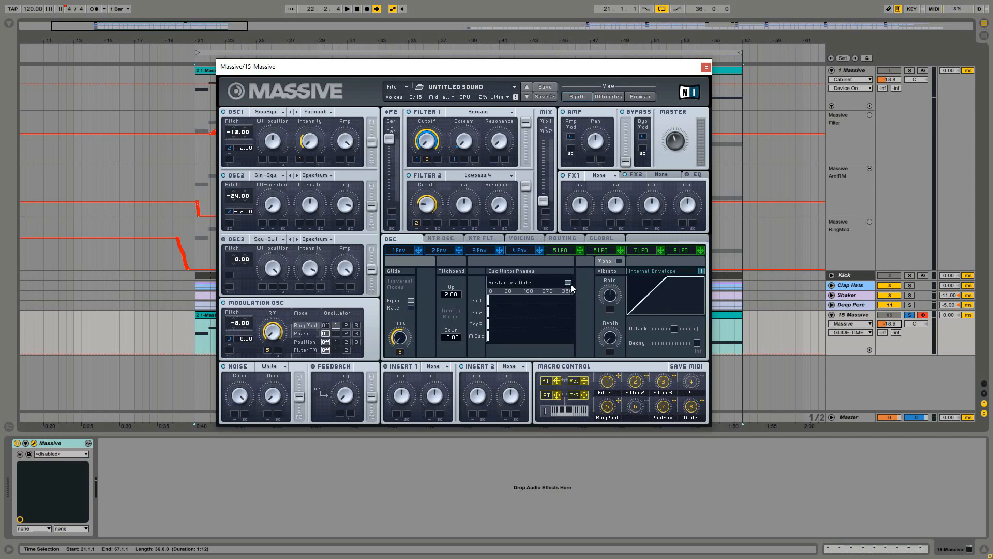
Step: Enable the unison pan position spread, widen it to the maximum, and audition the loop
{"action": "left_click", "coordinate": [521, 238]}
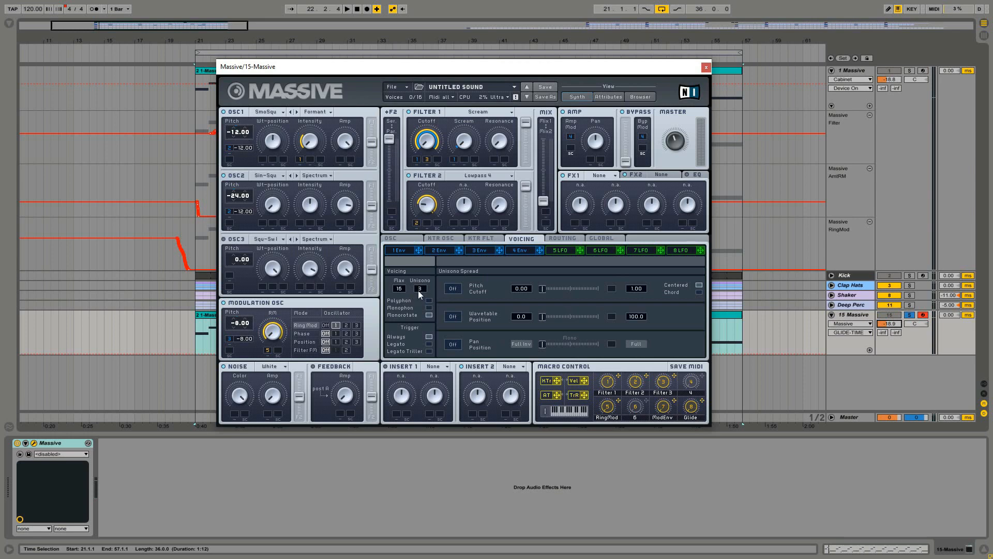
{"action": "left_click", "coordinate": [405, 238]}
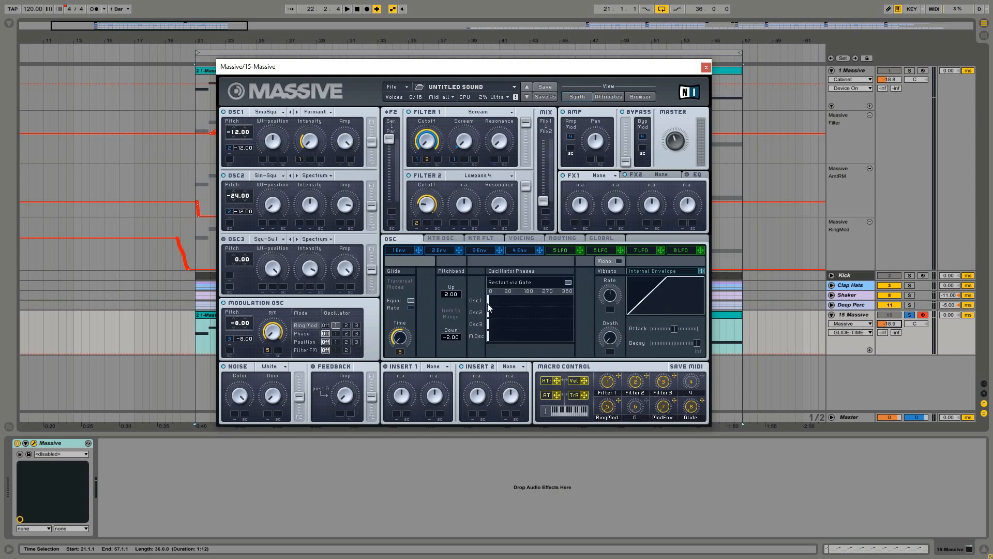
{"action": "left_click", "coordinate": [516, 239]}
{"action": "left_click", "coordinate": [409, 239]}
{"action": "left_click", "coordinate": [520, 239]}
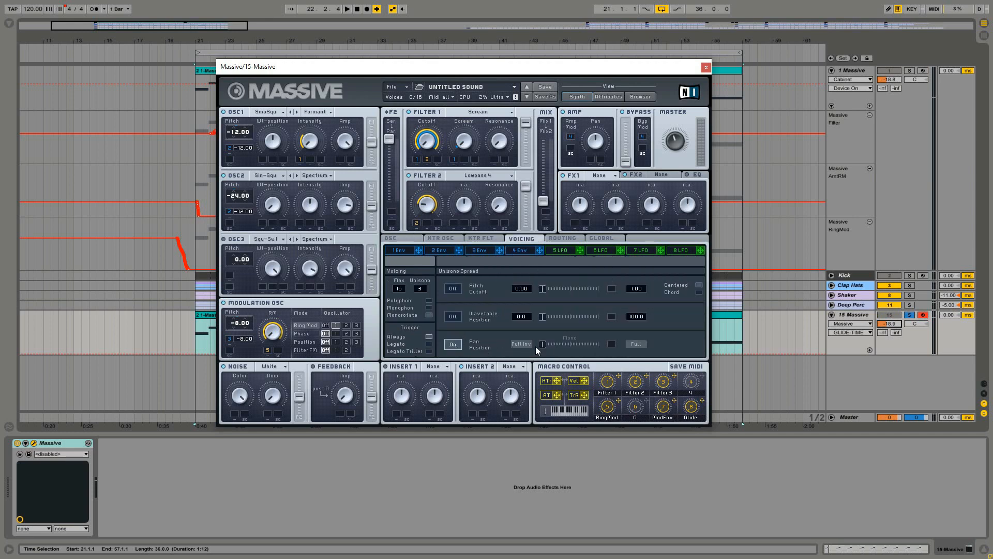
{"action": "left_click_drag", "start_coordinate": [543, 346], "coordinate": [625, 347]}
{"action": "key", "text": "space"}
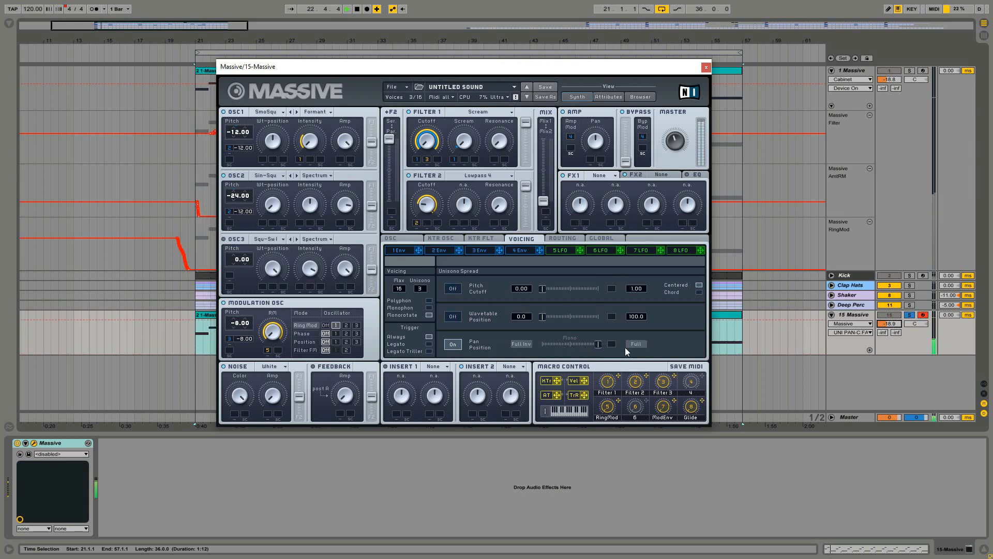
{"action": "key", "text": "space"}
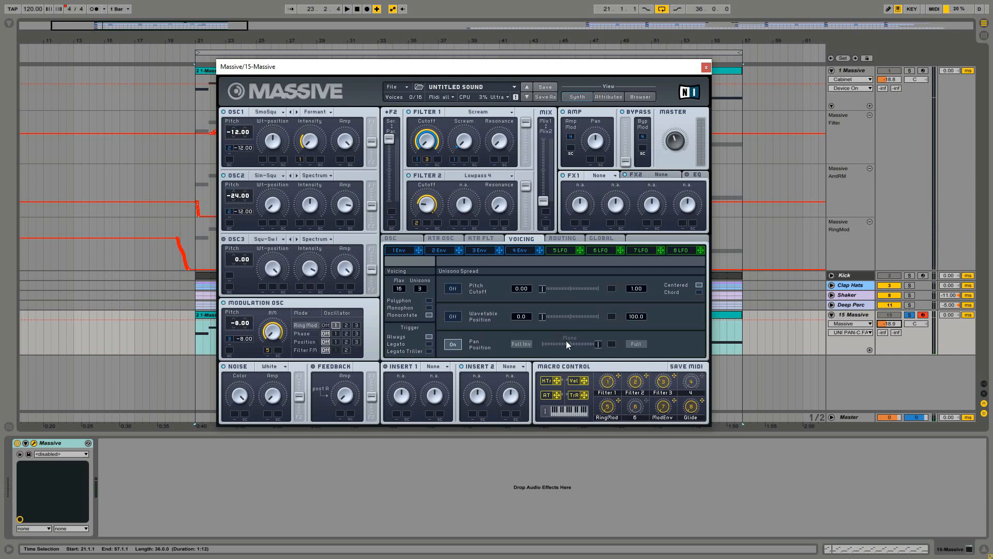
Step: Try the full pan spread with Restart via Gate turned off while auditioning the loop
{"action": "left_click", "coordinate": [402, 240]}
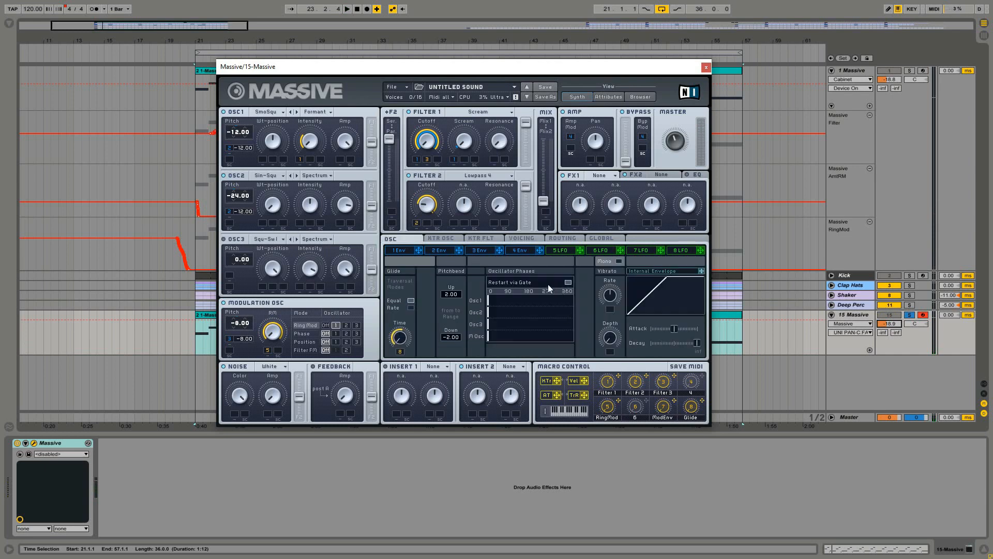
{"action": "left_click", "coordinate": [568, 283]}
{"action": "left_click", "coordinate": [519, 239]}
{"action": "key", "text": "space"}
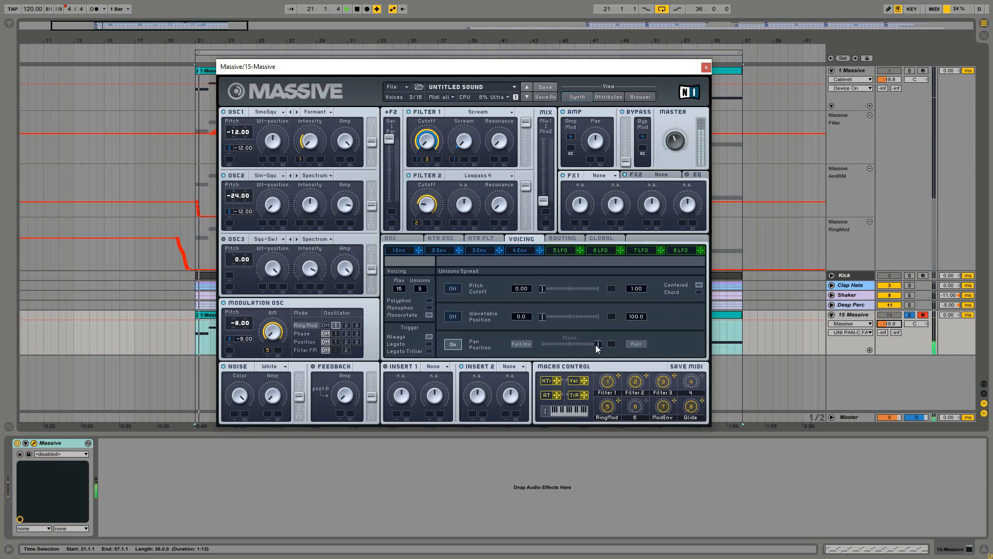
{"action": "mouse_move", "coordinate": [598, 345]}
{"action": "left_mouse_down"}
{"action": "mouse_move", "coordinate": [569, 349]}
{"action": "mouse_move", "coordinate": [601, 348]}
{"action": "left_mouse_up"}
{"action": "key", "text": "space"}
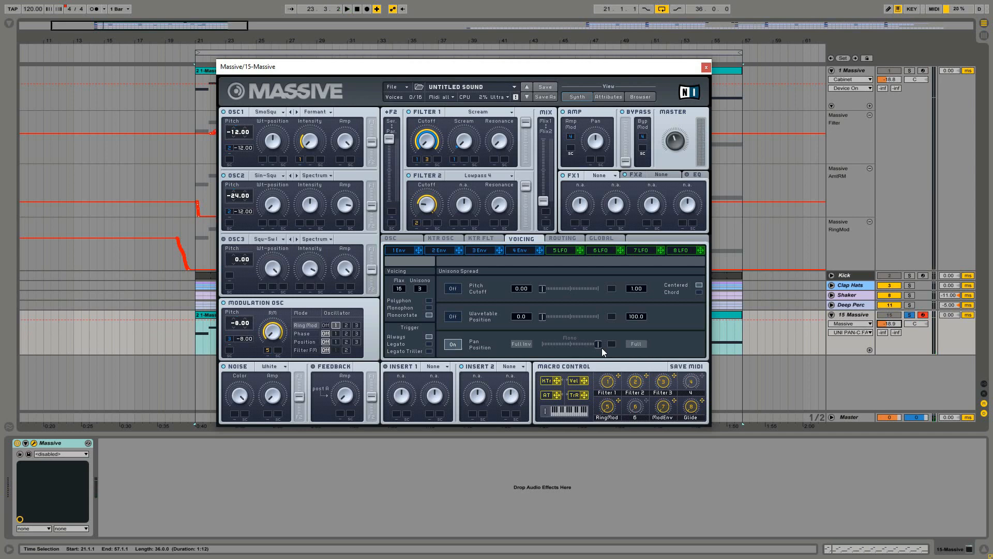
{"action": "mouse_move", "coordinate": [601, 347]}
{"action": "left_mouse_down"}
{"action": "mouse_move", "coordinate": [583, 351]}
{"action": "mouse_move", "coordinate": [601, 352]}
{"action": "left_mouse_up"}
Step: Turn Restart via Gate back on and reduce the unison pan position spread to about halfway
{"action": "left_click", "coordinate": [401, 239]}
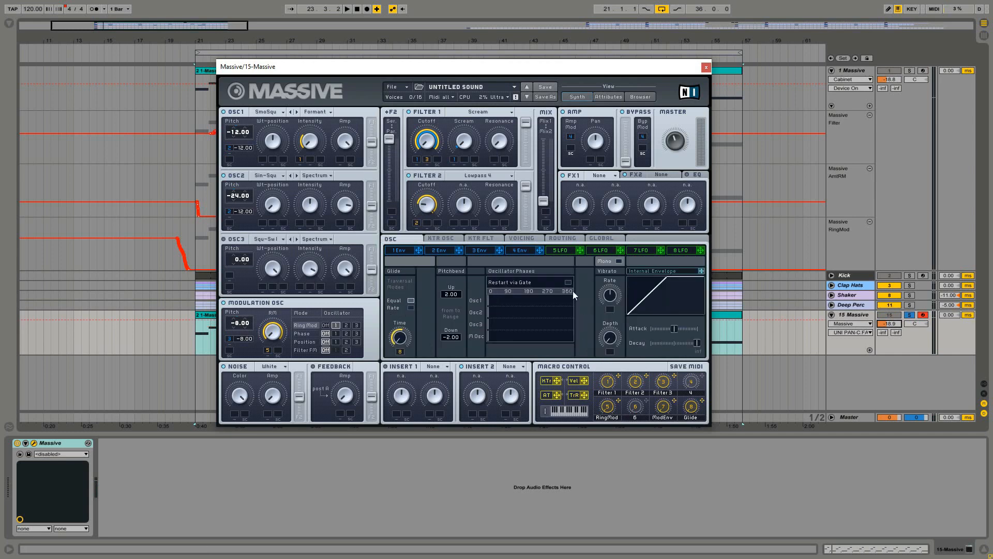
{"action": "left_click", "coordinate": [525, 240]}
{"action": "left_click_drag", "start_coordinate": [596, 347], "coordinate": [584, 346]}
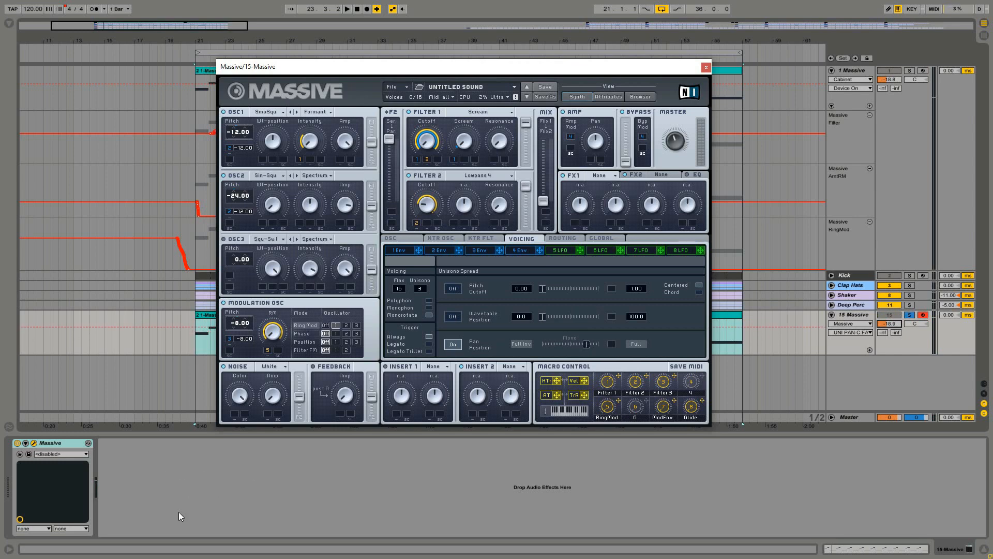
{"action": "left_click_drag", "start_coordinate": [576, 345], "coordinate": [565, 349]}
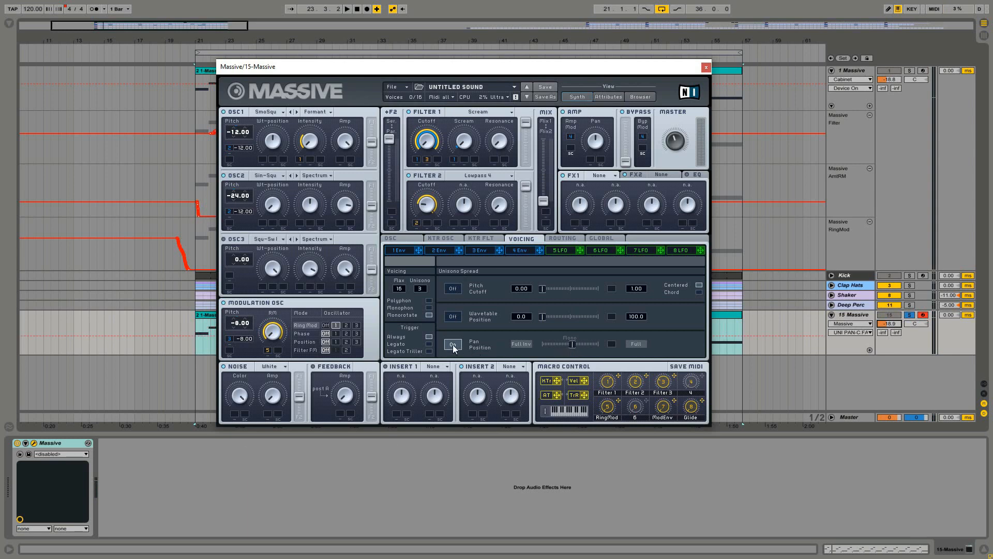
{"action": "left_click", "coordinate": [393, 237]}
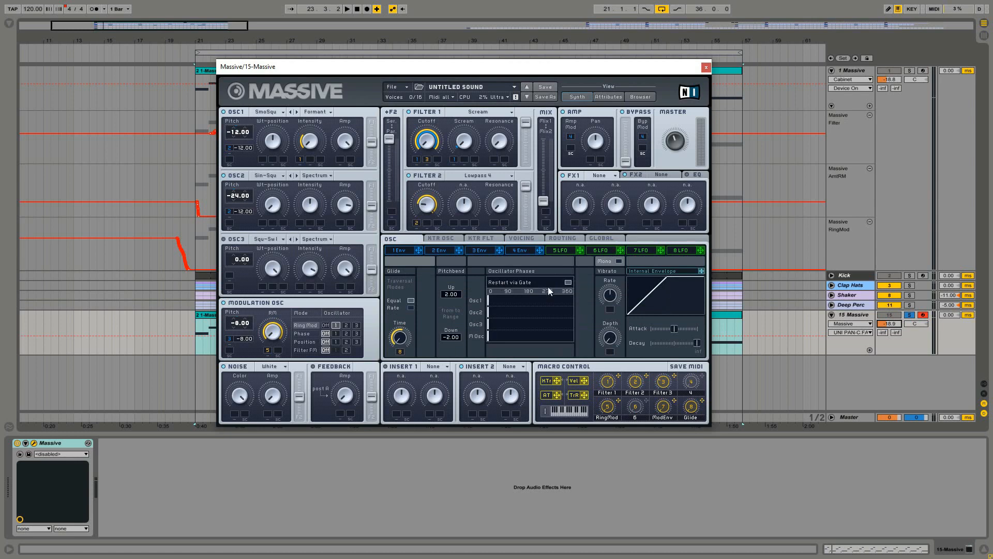
Step: Load Classic Tube into FX1 and assign macro 4 to its dry/wet amount
{"action": "left_click", "coordinate": [607, 177]}
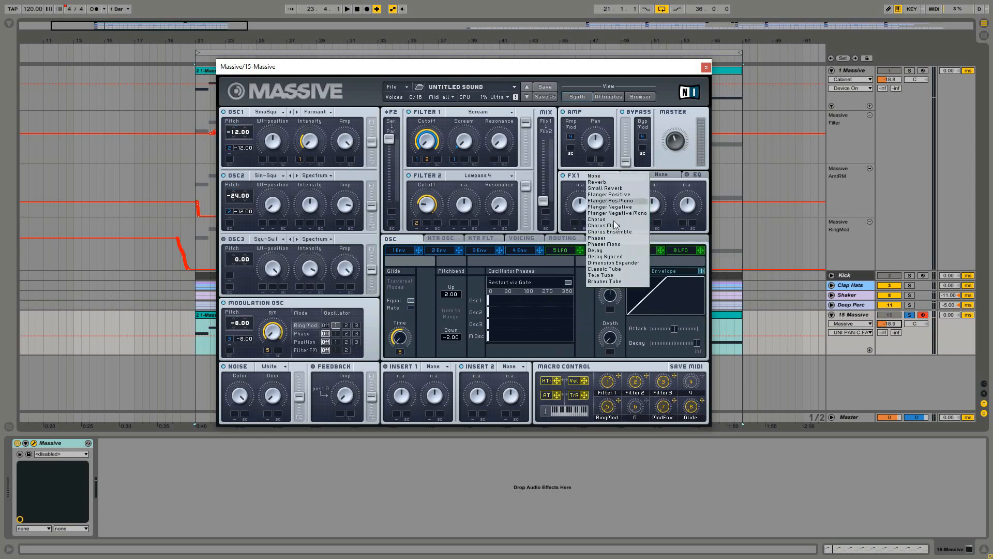
{"action": "left_click", "coordinate": [620, 270]}
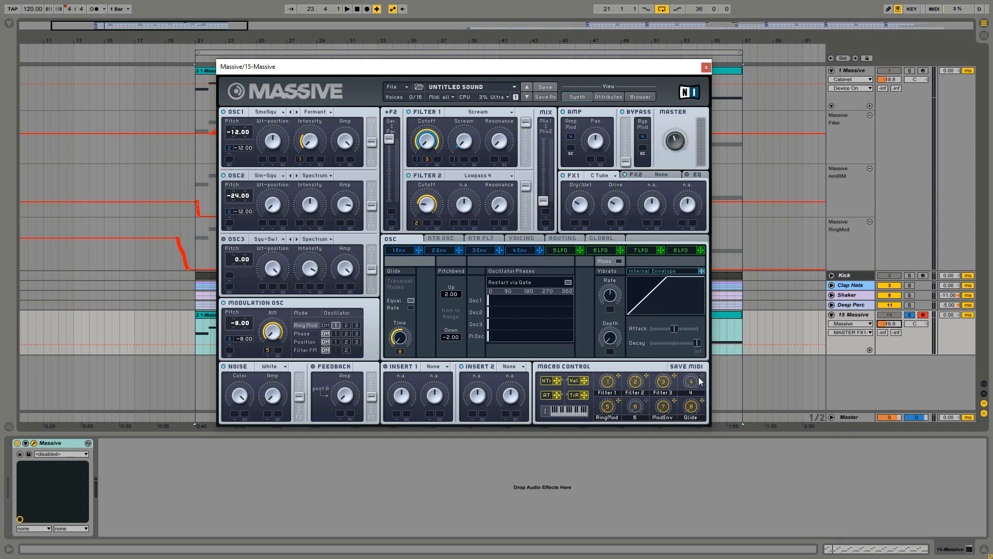
{"action": "left_click_drag", "start_coordinate": [702, 376], "coordinate": [578, 203]}
Step: Load Flanger Positive into FX2 and lower its feedback
{"action": "left_click", "coordinate": [634, 175]}
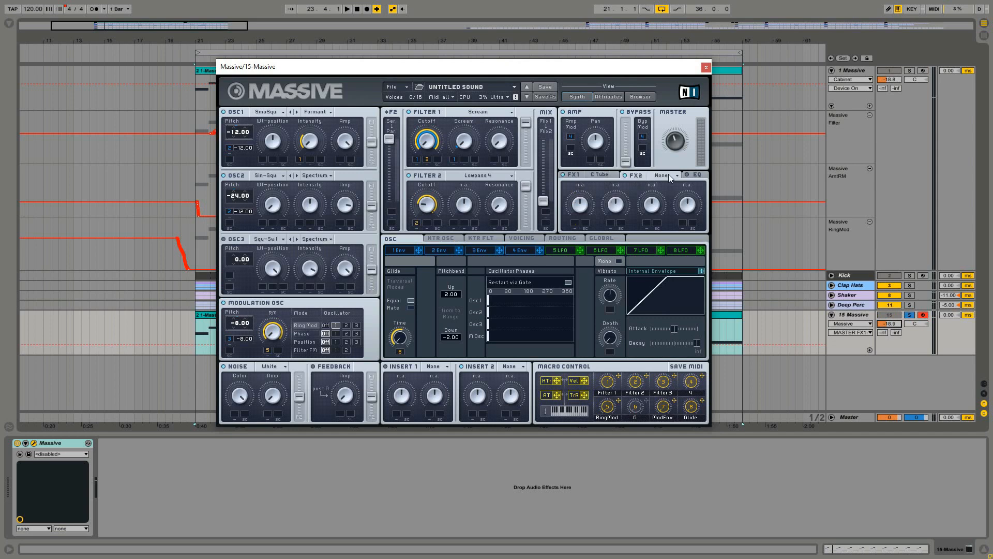
{"action": "left_click", "coordinate": [670, 175]}
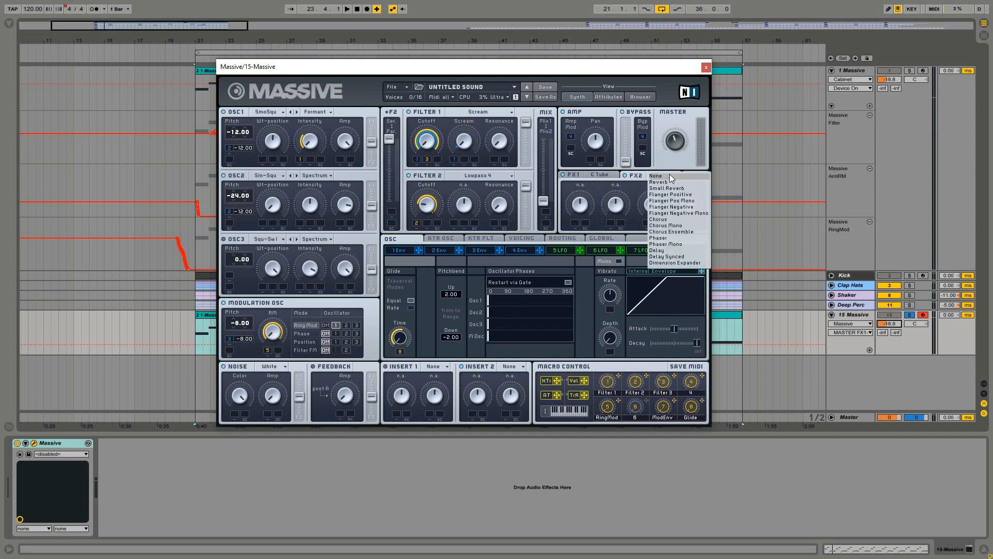
{"action": "left_click", "coordinate": [702, 195]}
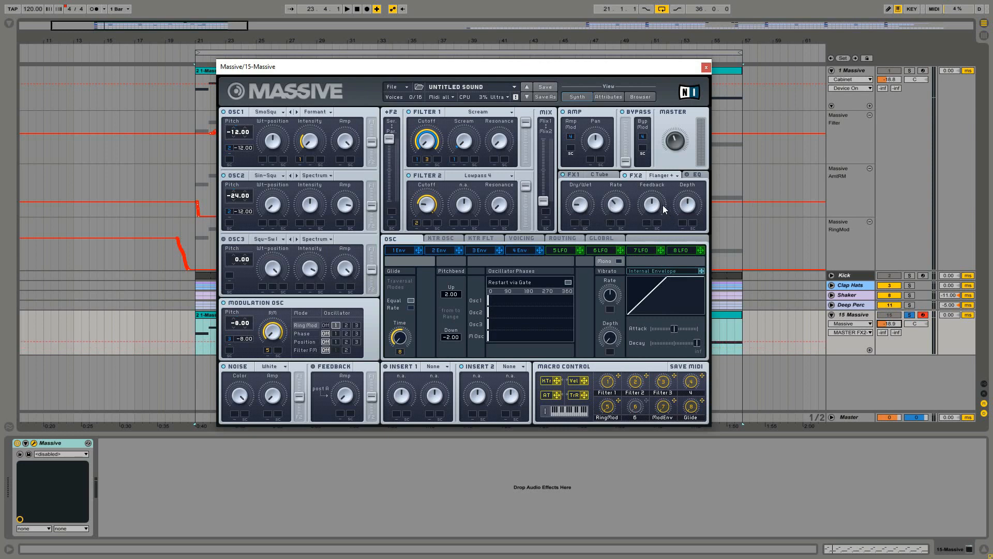
{"action": "left_click_drag", "start_coordinate": [653, 206], "coordinate": [653, 235]}
Step: Adjust the EQ's frequency, boost and low shelf
{"action": "left_click", "coordinate": [691, 177]}
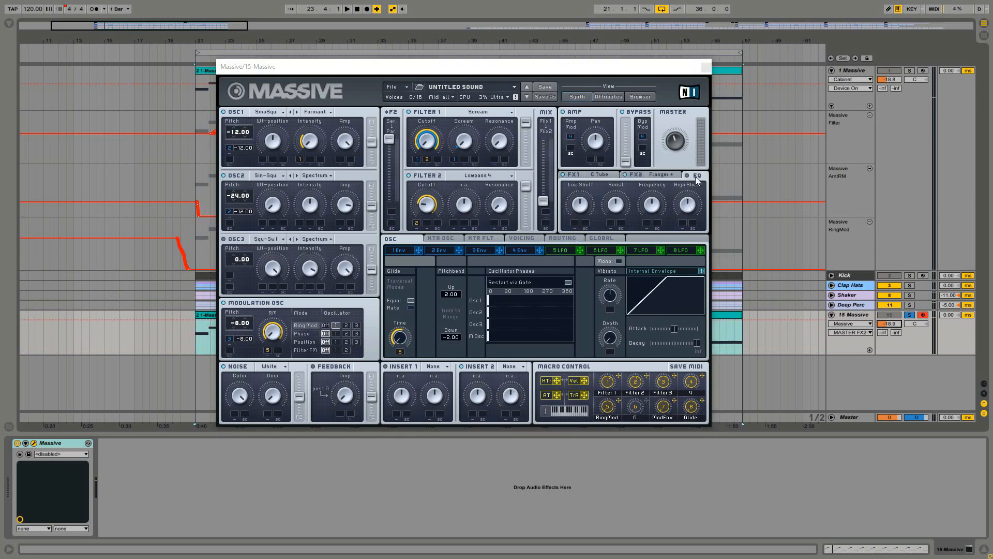
{"action": "left_click", "coordinate": [656, 206]}
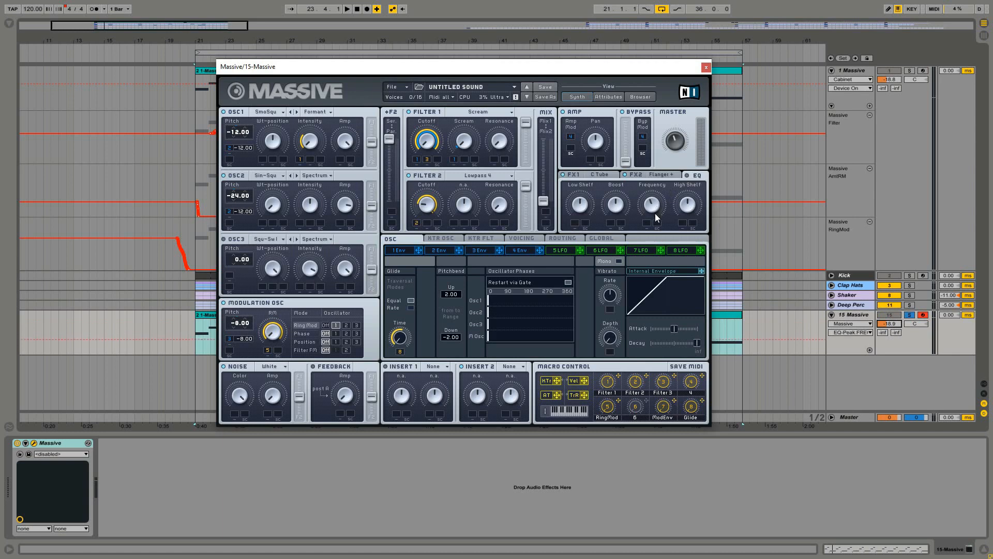
{"action": "left_click", "coordinate": [618, 206]}
{"action": "left_click_drag", "start_coordinate": [650, 200], "coordinate": [621, 208]}
{"action": "left_click", "coordinate": [582, 203]}
Step: Lower the master volume and audition the loop with the FX2 flanger settings open
{"action": "left_click_drag", "start_coordinate": [672, 142], "coordinate": [672, 157]}
{"action": "key", "text": "space"}
{"action": "left_click", "coordinate": [634, 175]}
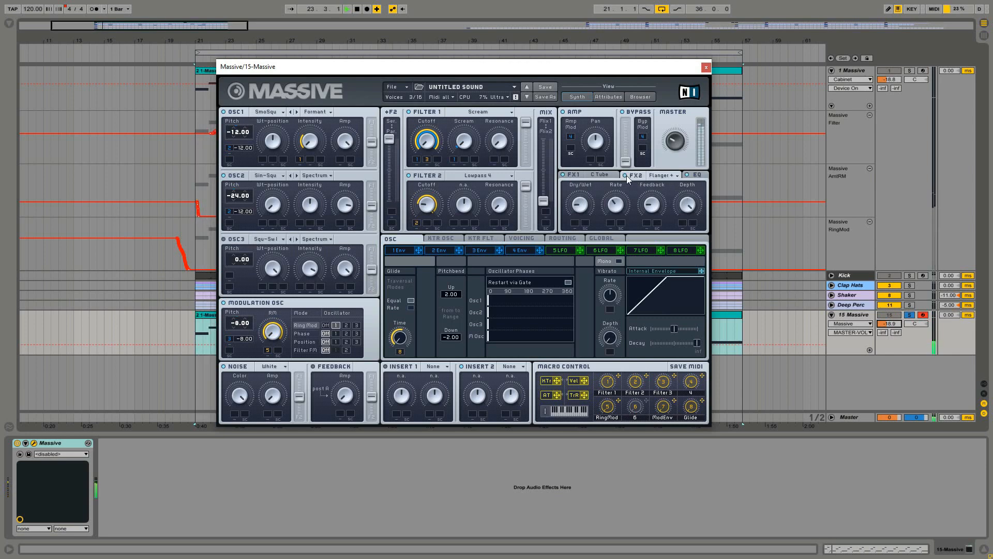
Step: Stop playback and name macro 4 Tube
{"action": "key", "text": "space"}
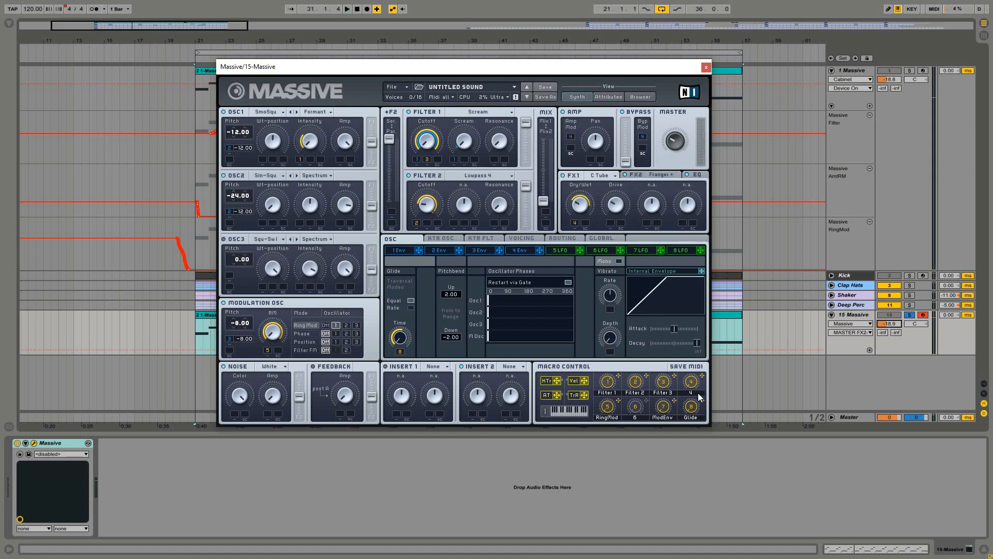
{"action": "double_click", "coordinate": [695, 392]}
{"action": "type", "text": "Tube"}
Step: Load the Parabolic Shaper into Insert 1, raise its dry/wet amount, and audition the loop
{"action": "left_click", "coordinate": [436, 368]}
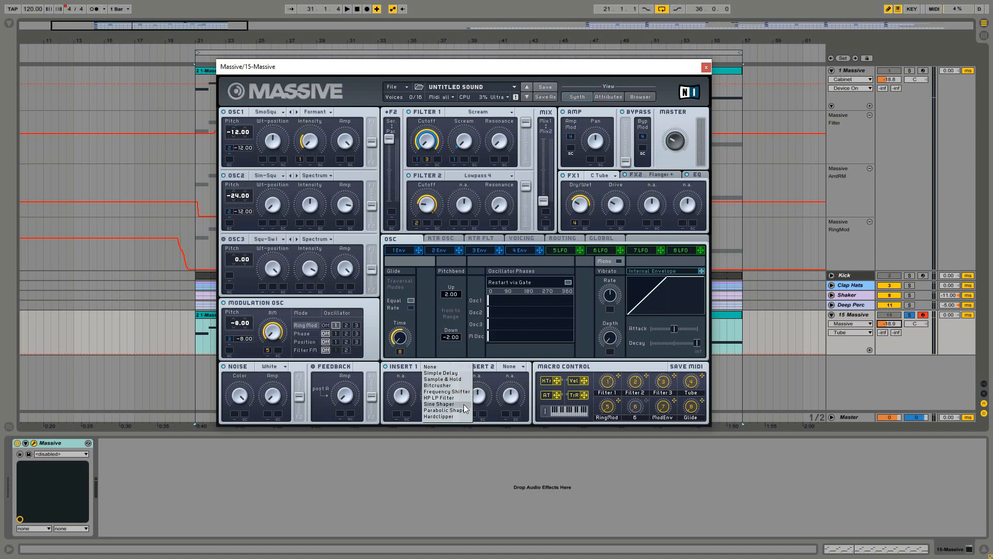
{"action": "left_click", "coordinate": [461, 410]}
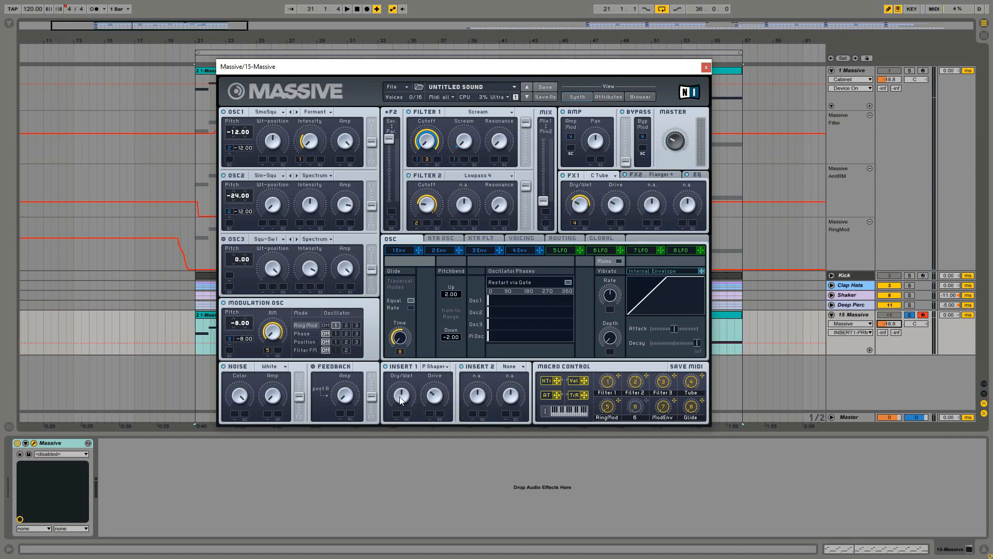
{"action": "left_click_drag", "start_coordinate": [402, 400], "coordinate": [402, 395]}
{"action": "key", "text": "space"}
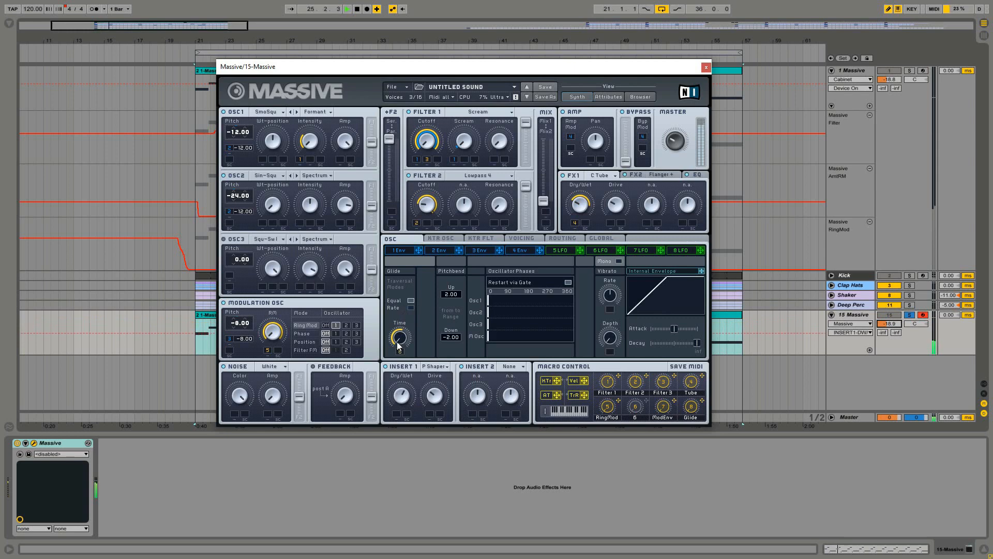
Step: Assign macro 6 to Filter 1's resonance, name it Reso, and audition the macro over the loop
{"action": "key", "text": "space"}
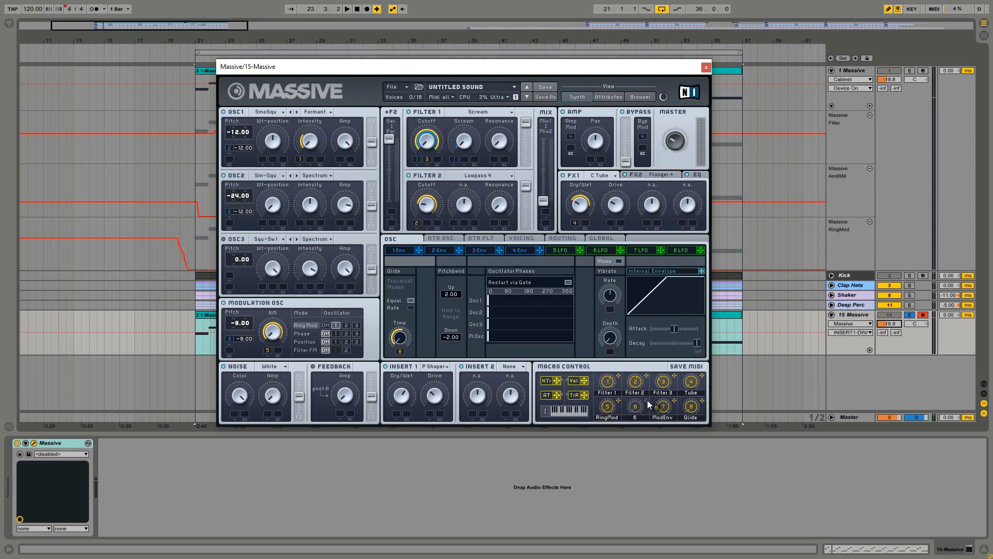
{"action": "left_click_drag", "start_coordinate": [647, 400], "coordinate": [496, 162]}
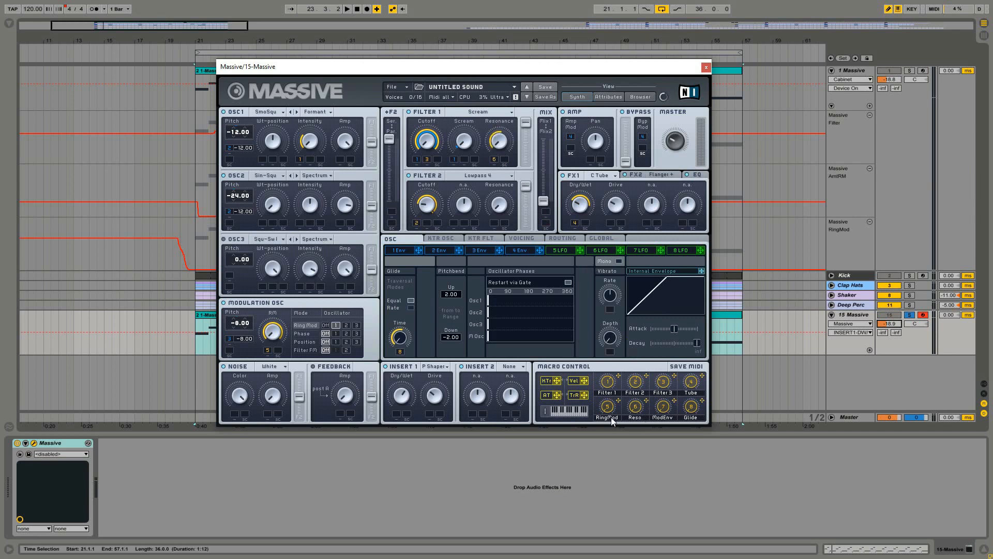
{"action": "key", "text": "space"}
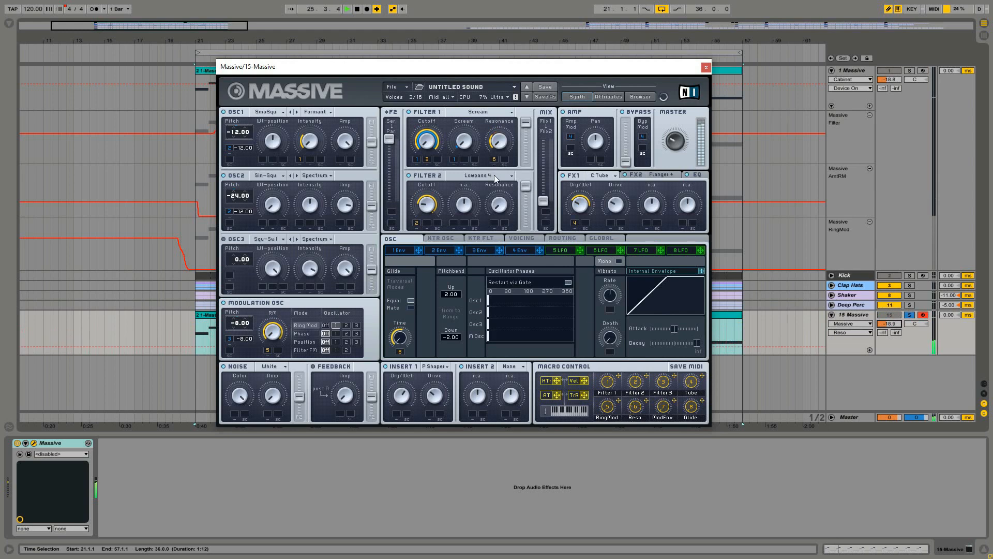
{"action": "left_click_drag", "start_coordinate": [637, 407], "coordinate": [630, 295]}
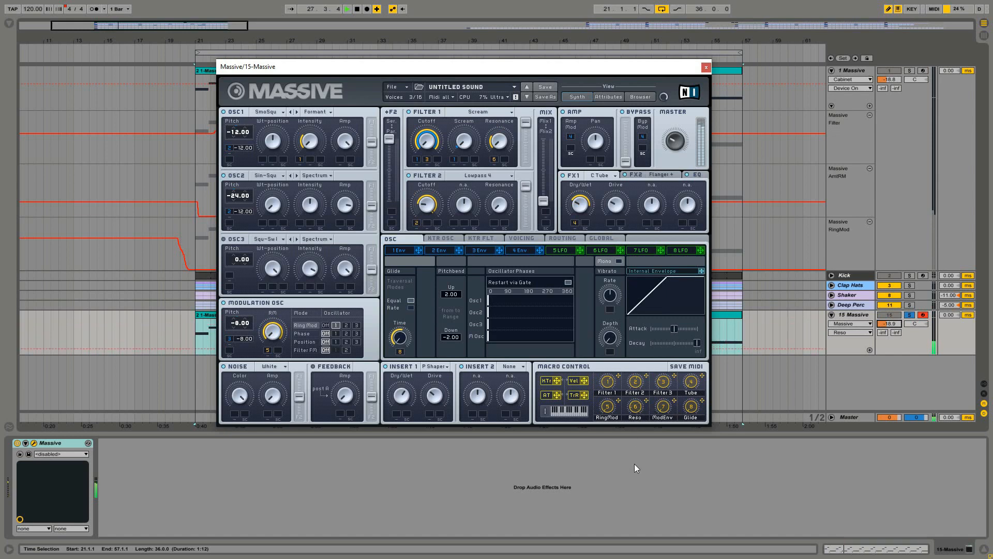
{"action": "key", "text": "space"}
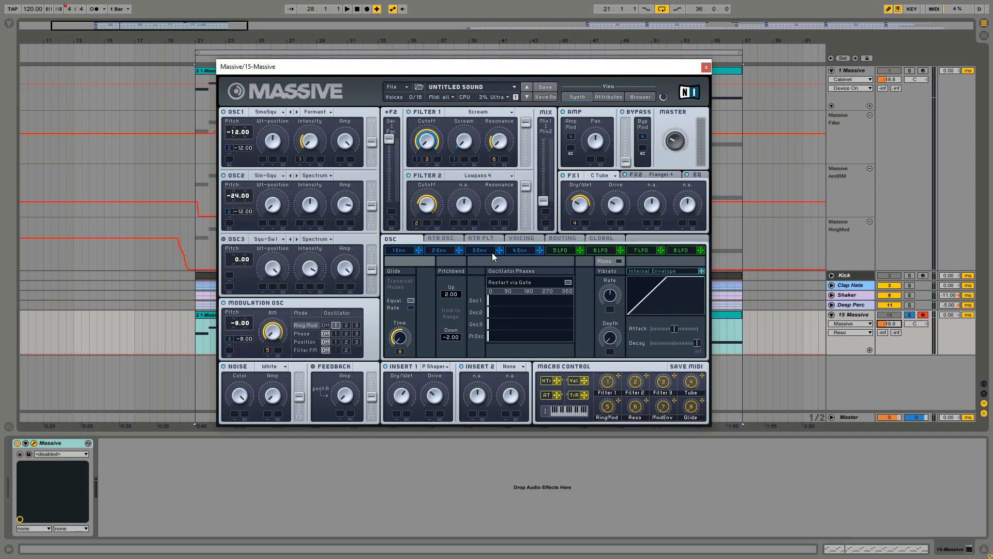
Step: Play the loop and adjust the Filter 2, Filter 3, RingMod and ModEnv macros on the soloed bass
{"action": "key", "text": "space"}
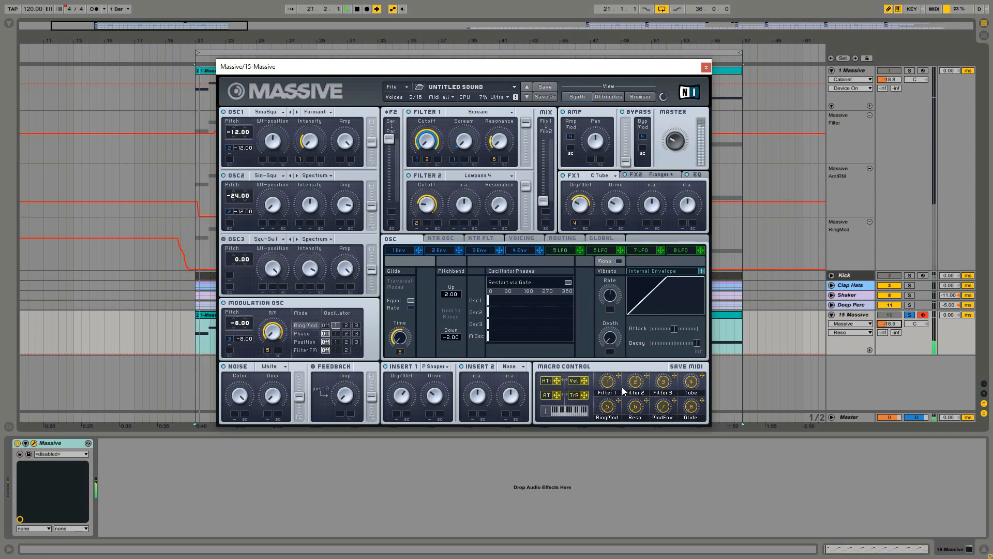
{"action": "left_click", "coordinate": [637, 384]}
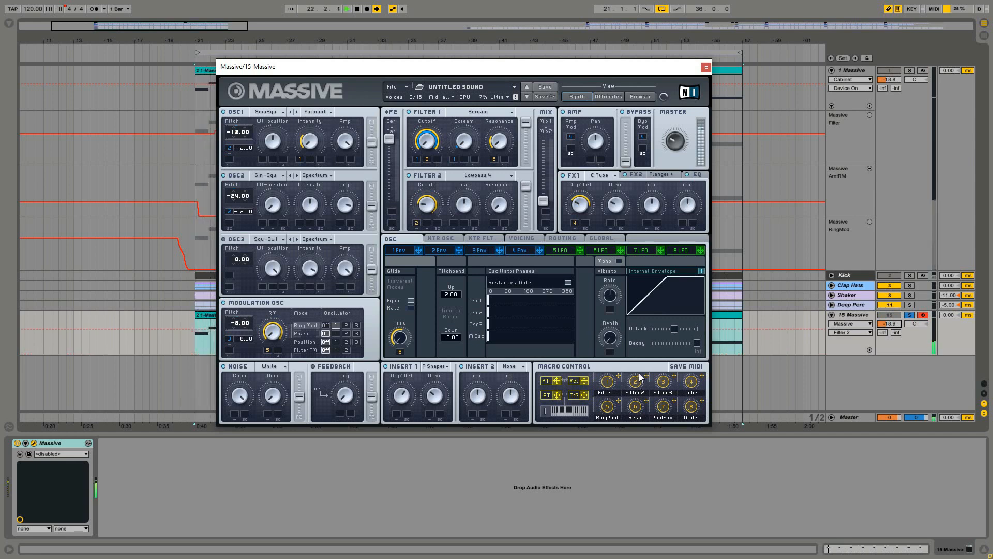
{"action": "left_click", "coordinate": [663, 382]}
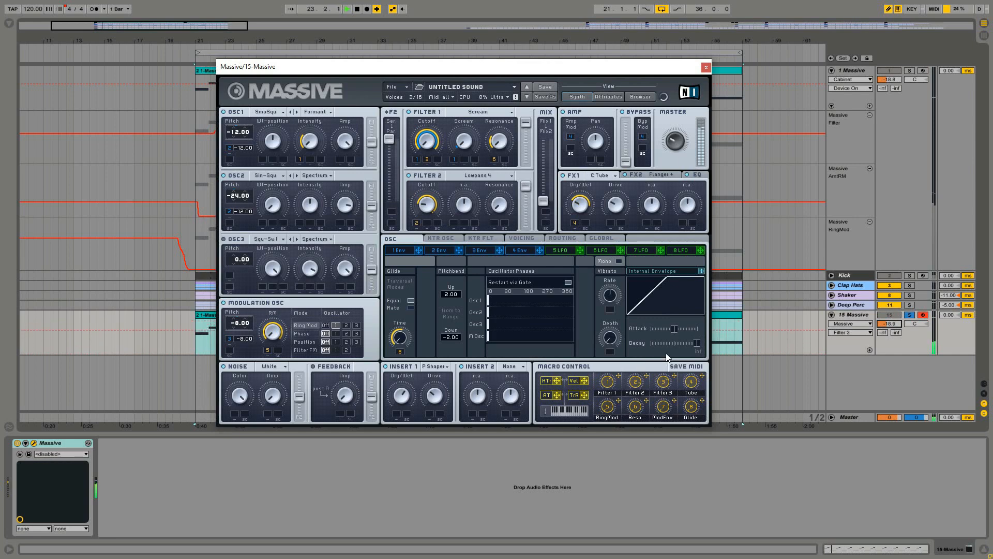
{"action": "left_click", "coordinate": [612, 401]}
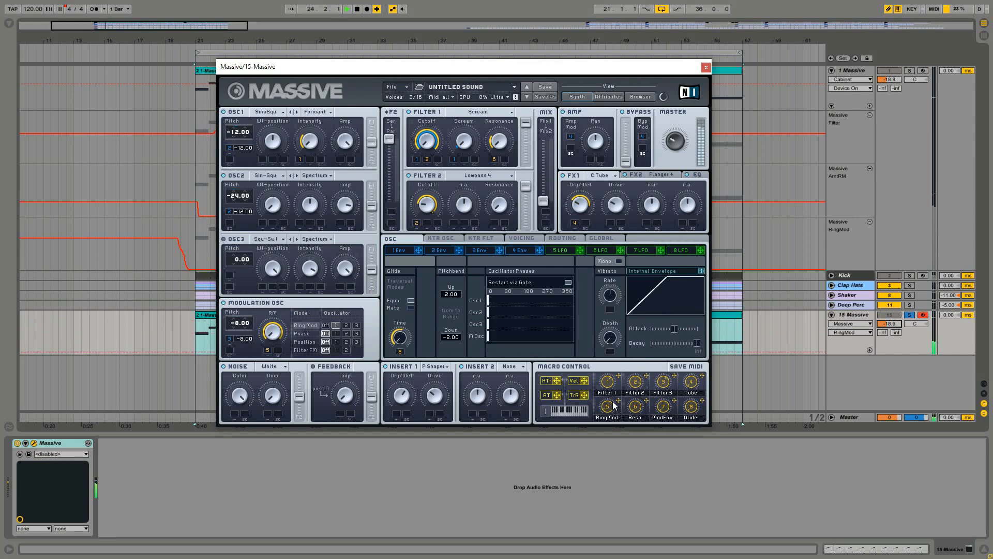
{"action": "left_click", "coordinate": [663, 408]}
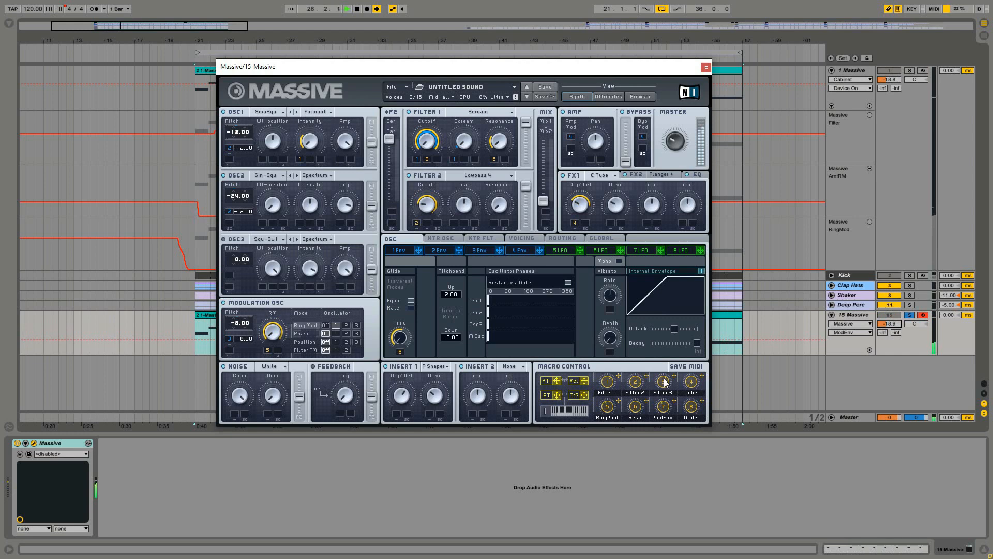
{"action": "left_click", "coordinate": [607, 407]}
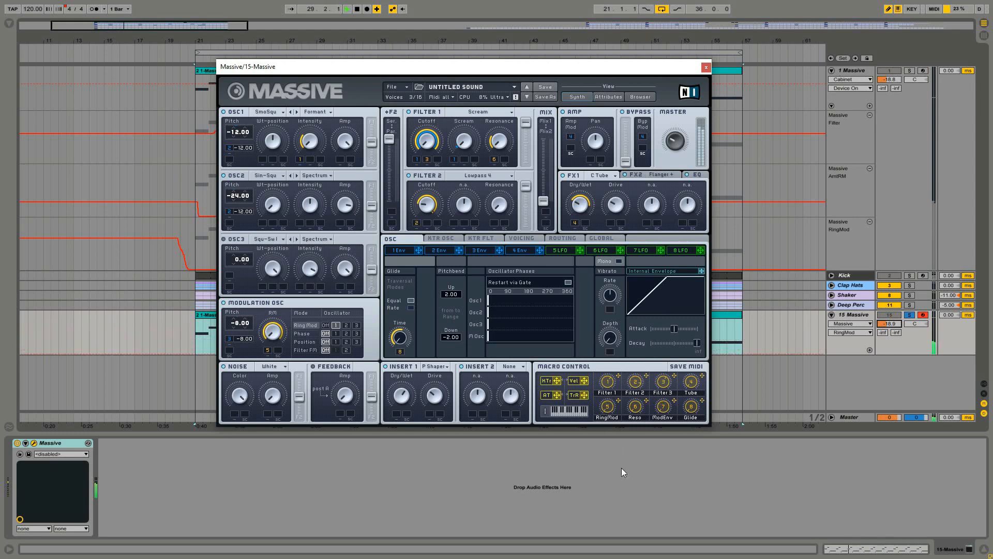
Step: Deactivate the 1 Massive track, unsolo 15 Massive, and adjust the RingMod and ModEnv macros against the drums
{"action": "left_click", "coordinate": [889, 71]}
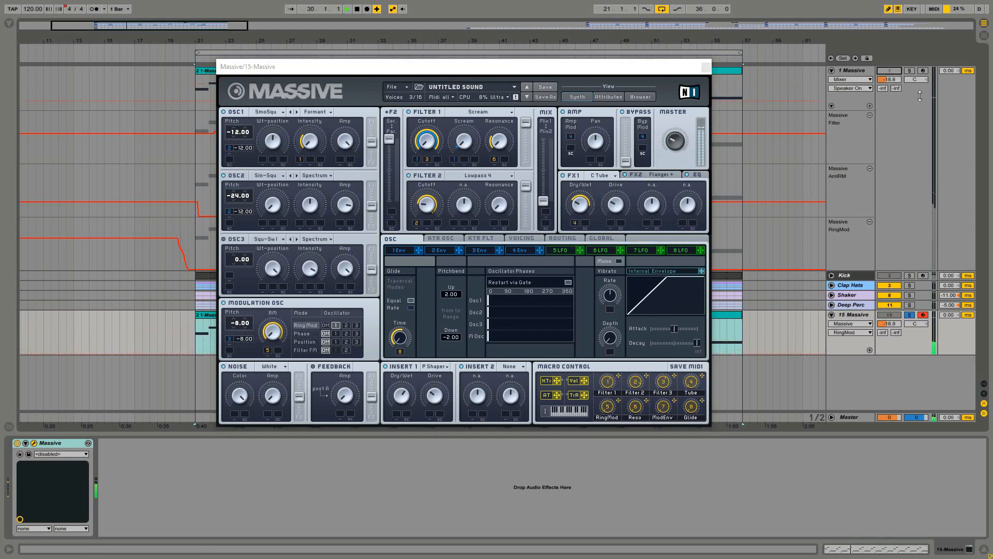
{"action": "left_click", "coordinate": [910, 315]}
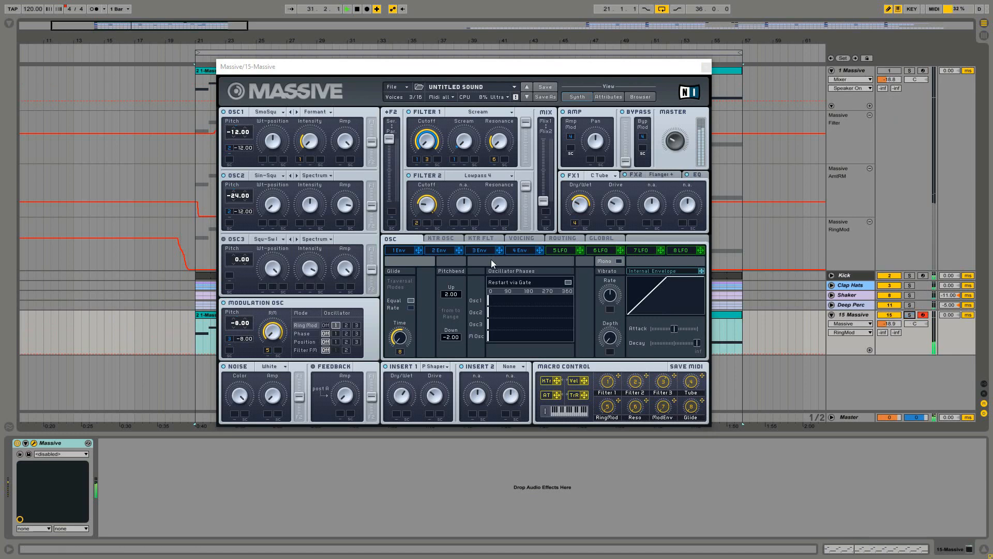
{"action": "left_click", "coordinate": [664, 407]}
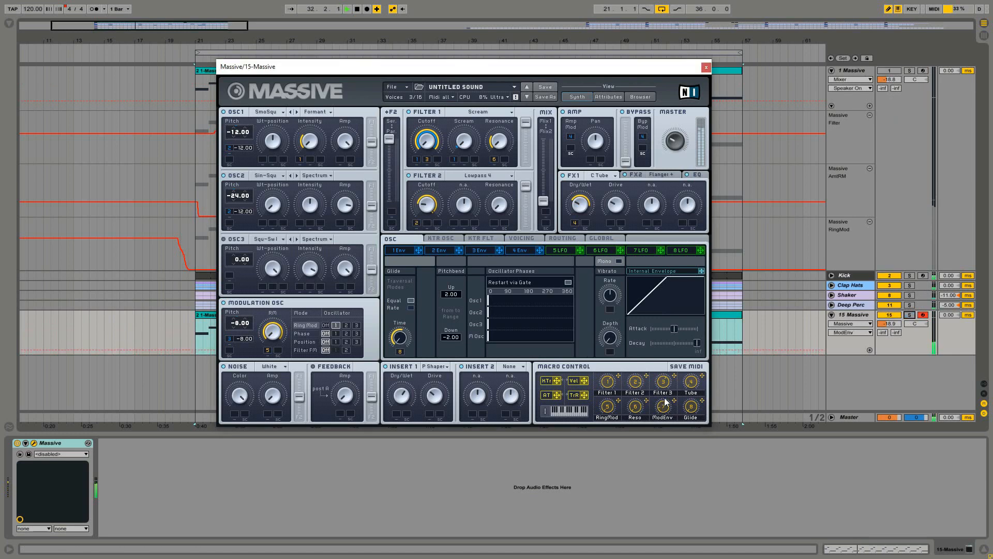
{"action": "left_click_drag", "start_coordinate": [608, 404], "coordinate": [608, 376]}
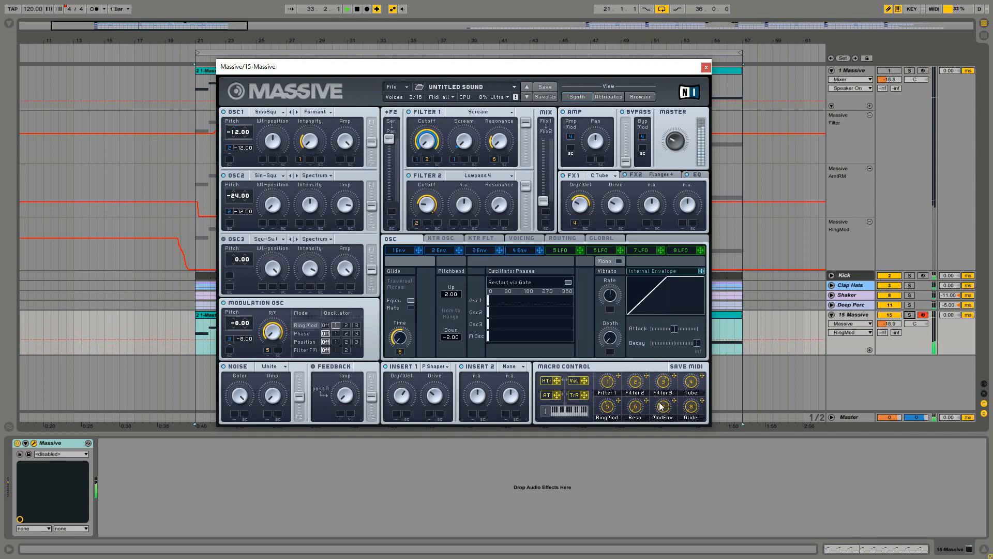
{"action": "left_click_drag", "start_coordinate": [662, 408], "coordinate": [671, 389]}
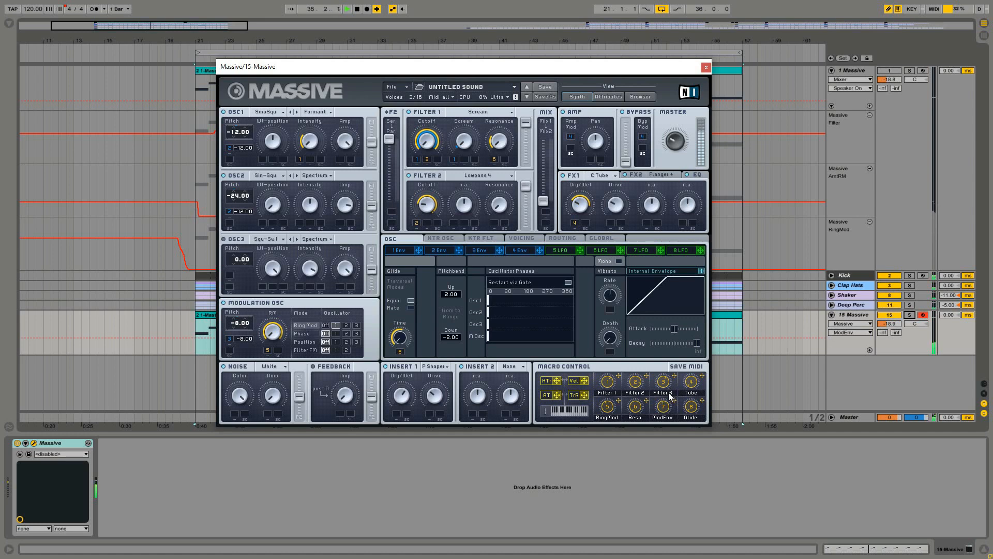
Step: Adjust the Filter 3, RingMod, ModEnv, Glide and Tube macros while the full loop plays
{"action": "left_click_drag", "start_coordinate": [669, 392], "coordinate": [641, 451]}
{"action": "left_click_drag", "start_coordinate": [609, 406], "coordinate": [599, 468]}
{"action": "left_click_drag", "start_coordinate": [659, 405], "coordinate": [660, 412]}
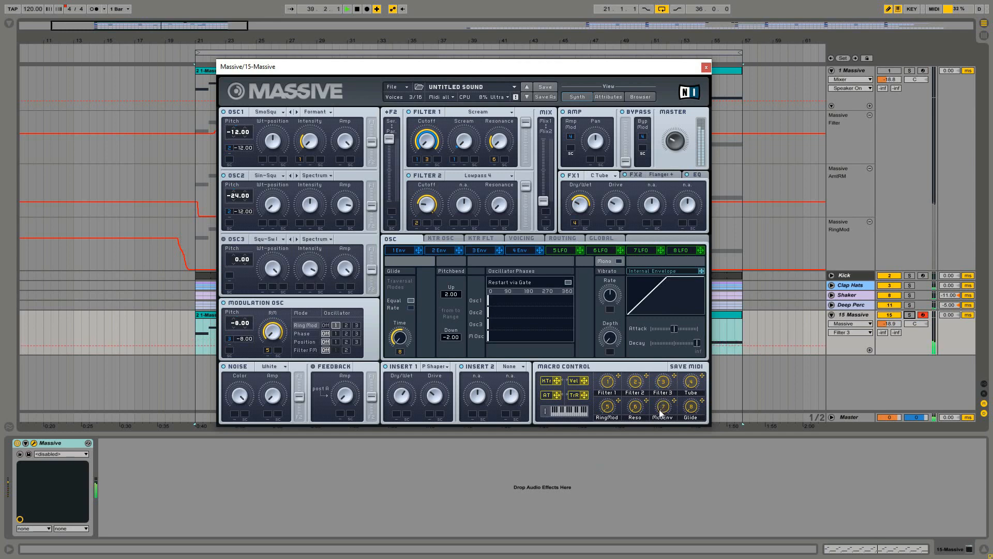
{"action": "left_click", "coordinate": [690, 408]}
{"action": "left_click", "coordinate": [696, 387]}
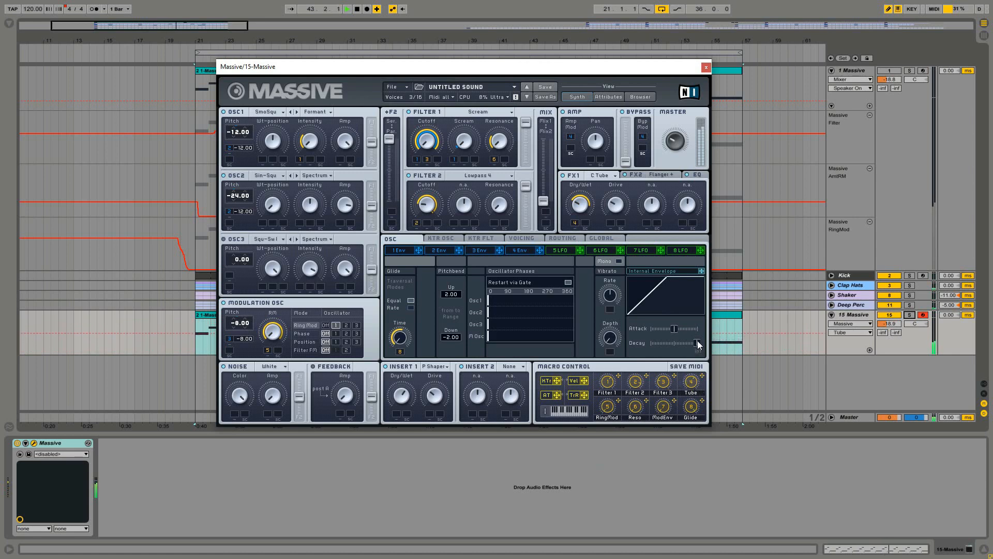
Step: Vary the RingMod, Filter 3 and Filter 2 macros to shape the bass against the drums
{"action": "left_click", "coordinate": [608, 408]}
{"action": "left_click", "coordinate": [663, 383]}
{"action": "left_click", "coordinate": [635, 384]}
{"action": "left_click_drag", "start_coordinate": [635, 391], "coordinate": [635, 422]}
{"action": "left_click", "coordinate": [609, 409]}
{"action": "left_click_drag", "start_coordinate": [610, 417], "coordinate": [610, 420]}
Step: Raise the Filter 2 macro and adjust the Reso and ModEnv macros during playback
{"action": "left_click", "coordinate": [636, 381]}
{"action": "left_click_drag", "start_coordinate": [637, 381], "coordinate": [654, 350]}
{"action": "left_click_drag", "start_coordinate": [637, 407], "coordinate": [661, 411]}
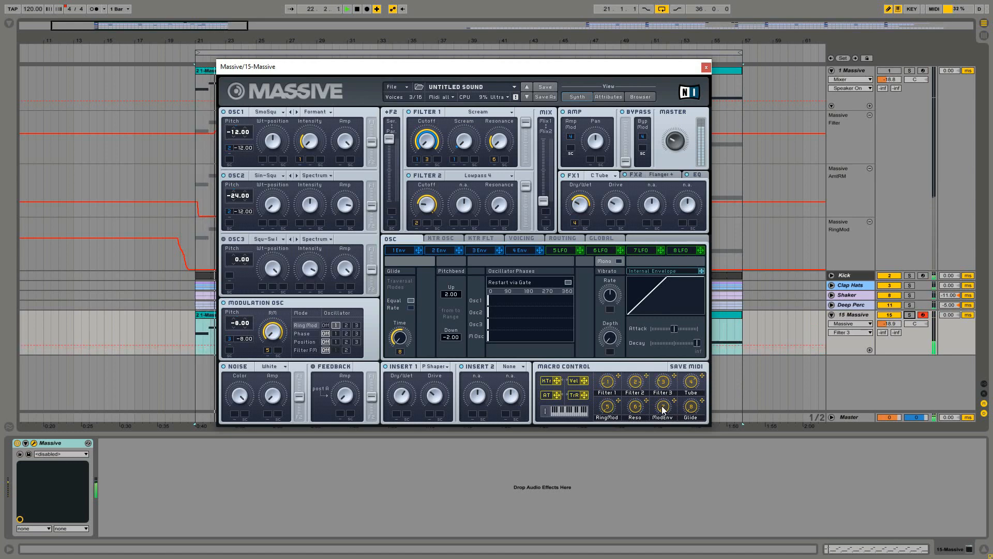
{"action": "left_click_drag", "start_coordinate": [662, 413], "coordinate": [666, 403]}
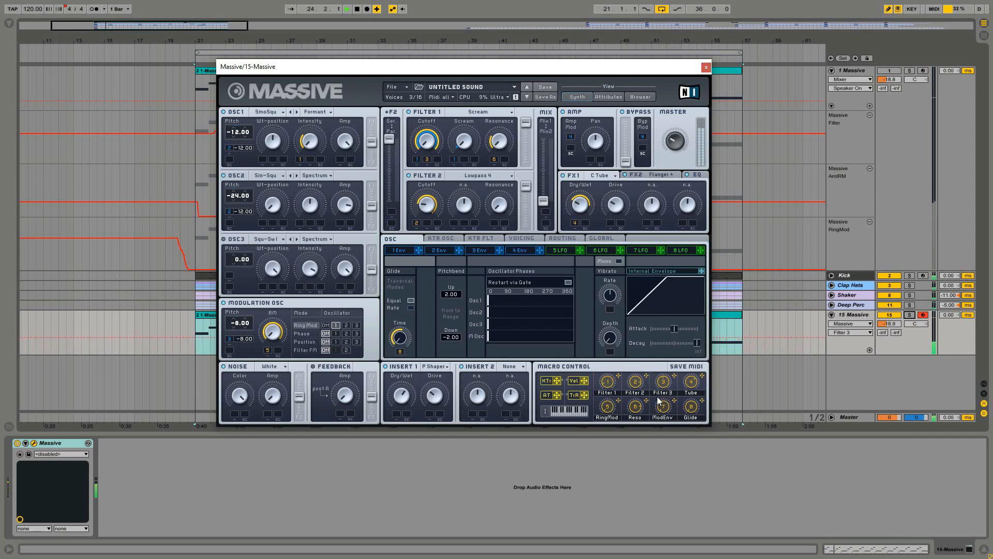
Step: Readjust the RingMod, ModEnv and Filter 3 macros with the drums still playing
{"action": "left_click", "coordinate": [609, 410]}
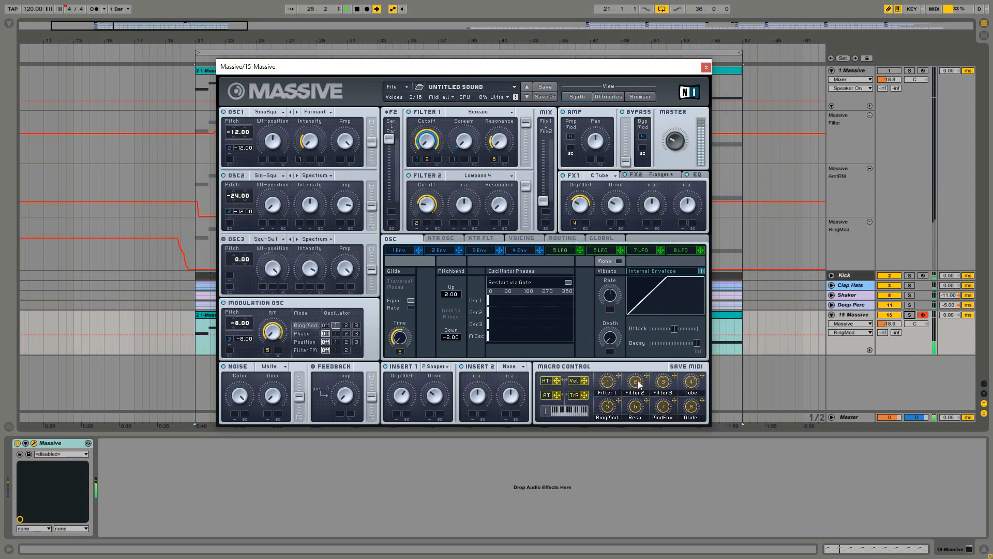
{"action": "left_click", "coordinate": [662, 408]}
{"action": "mouse_move", "coordinate": [662, 393]}
{"action": "left_mouse_down"}
{"action": "mouse_move", "coordinate": [668, 355]}
{"action": "mouse_move", "coordinate": [661, 409]}
{"action": "left_mouse_up"}
{"action": "left_click", "coordinate": [609, 408]}
Step: Solo the 15 Massive track and adjust its Filter 2, Reso, ModEnv and Filter 1 macros
{"action": "left_click", "coordinate": [910, 315]}
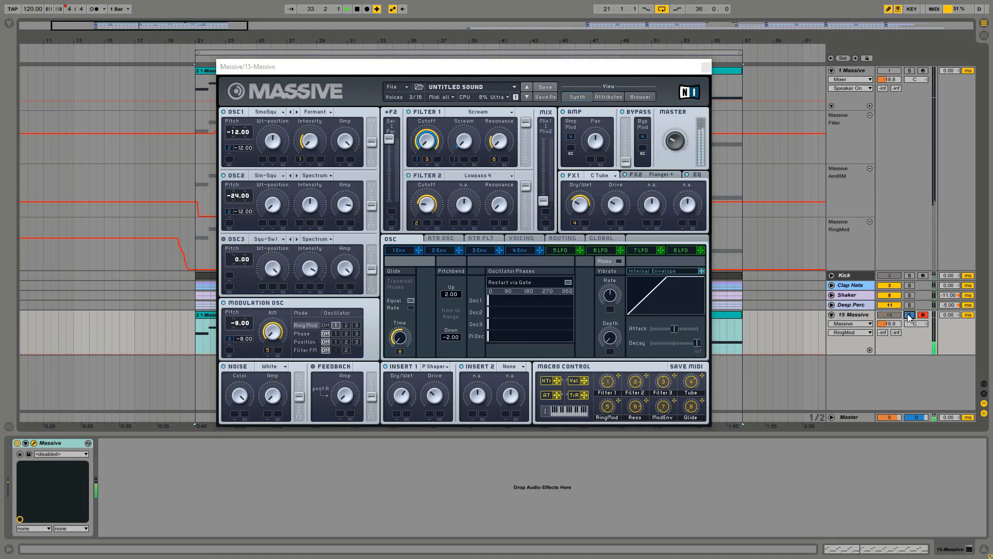
{"action": "left_click", "coordinate": [635, 386]}
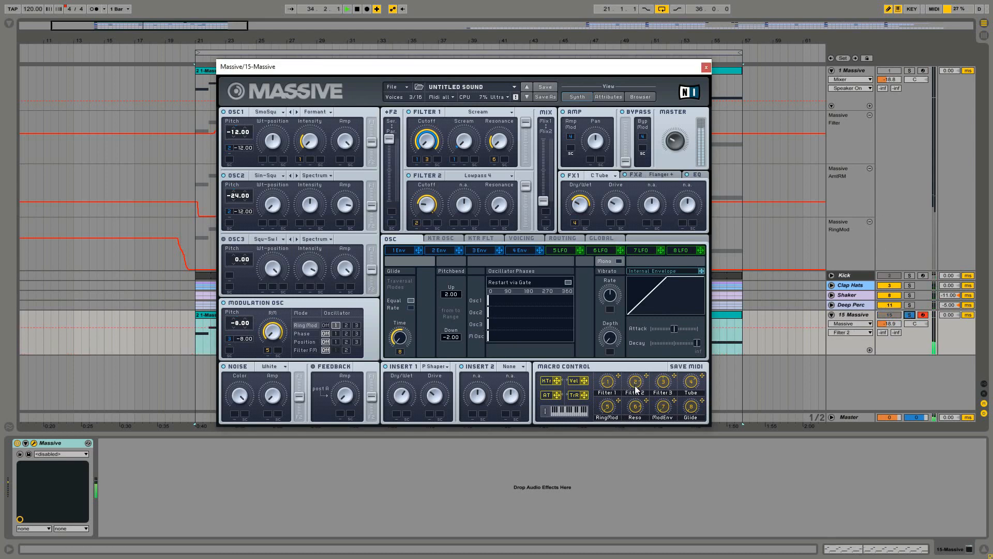
{"action": "left_click_drag", "start_coordinate": [636, 393], "coordinate": [697, 357]}
{"action": "left_click_drag", "start_coordinate": [633, 408], "coordinate": [617, 387]}
{"action": "left_click_drag", "start_coordinate": [670, 413], "coordinate": [671, 381]}
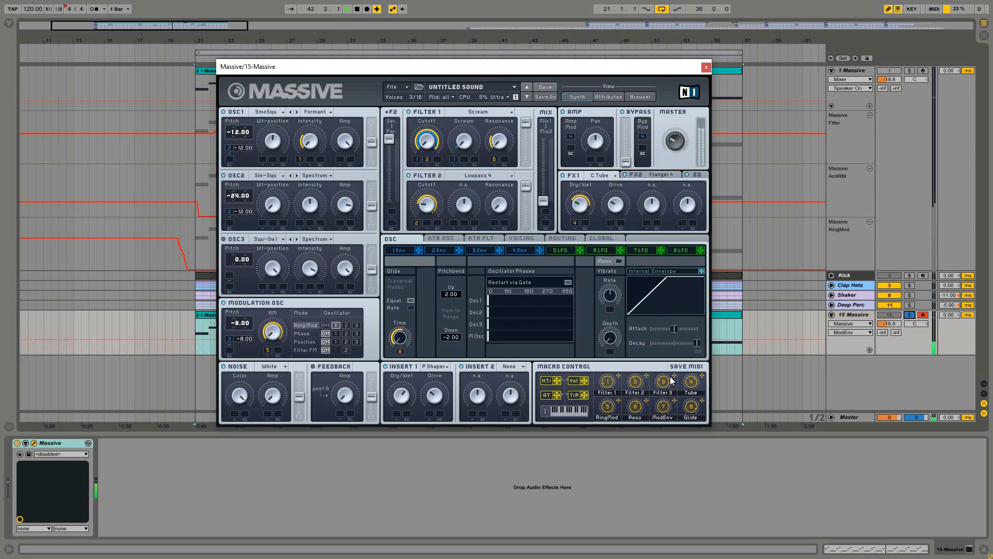
{"action": "left_click_drag", "start_coordinate": [607, 386], "coordinate": [618, 343]}
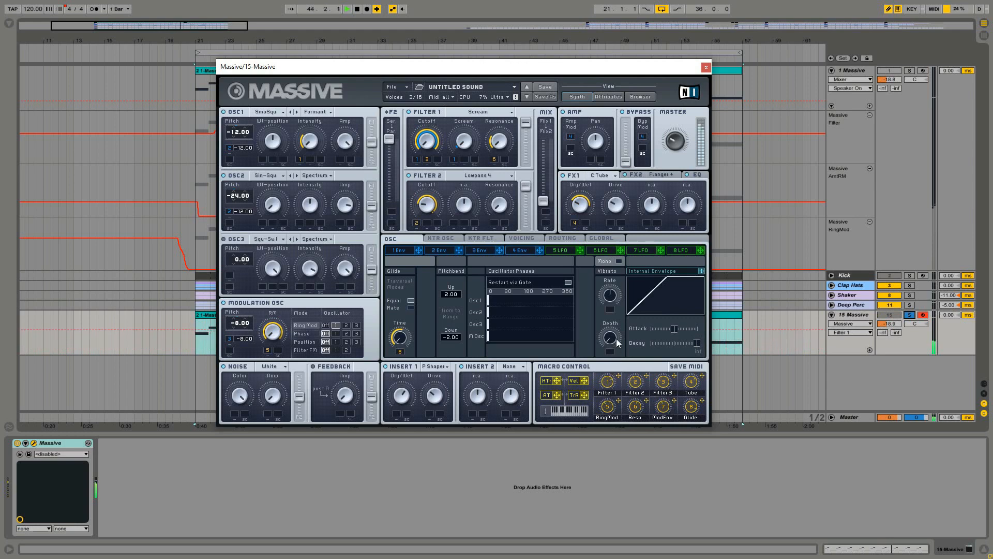
Step: Adjust the three filter macros, RingMod, Tube and Glide on the soloed bass, and stop playback
{"action": "left_click_drag", "start_coordinate": [636, 377], "coordinate": [638, 360]}
{"action": "left_click_drag", "start_coordinate": [663, 381], "coordinate": [666, 367]}
{"action": "left_click", "coordinate": [608, 408]}
{"action": "left_click_drag", "start_coordinate": [690, 385], "coordinate": [687, 423]}
{"action": "left_click_drag", "start_coordinate": [696, 414], "coordinate": [687, 448]}
{"action": "left_click", "coordinate": [663, 388]}
{"action": "left_click", "coordinate": [634, 396]}
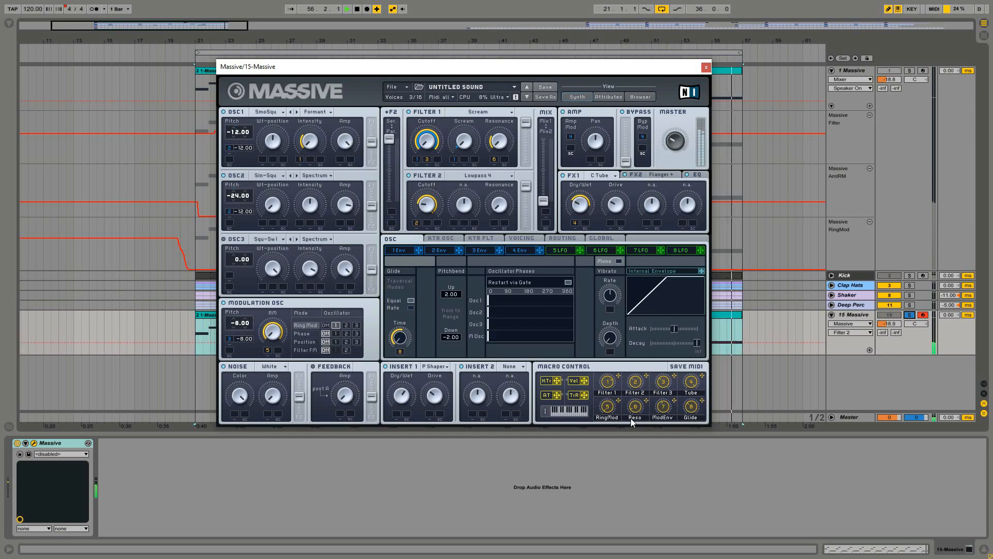
{"action": "key", "text": "space"}
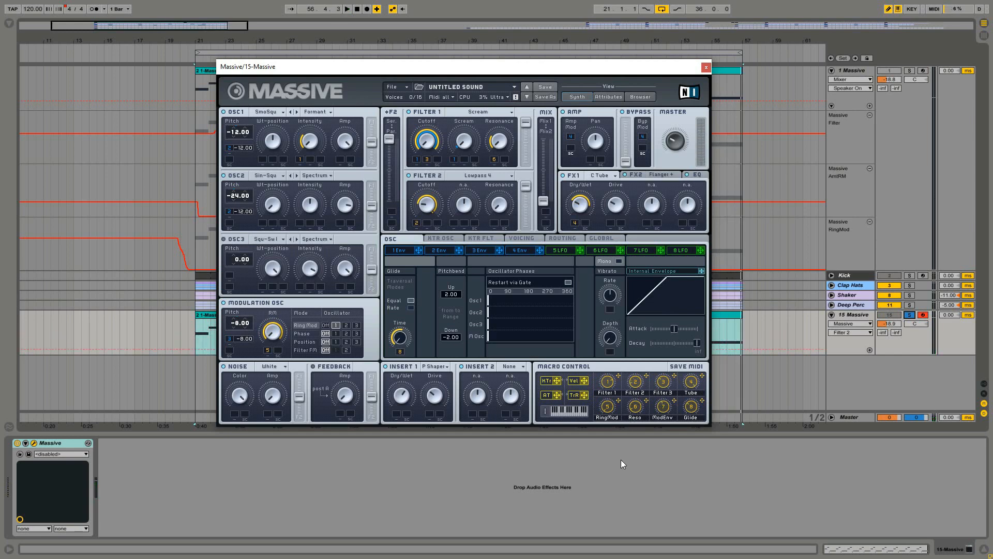
Step: Leave full-screen mode and close the Massive plug-in window to show the arrangement
{"action": "key", "text": "F11"}
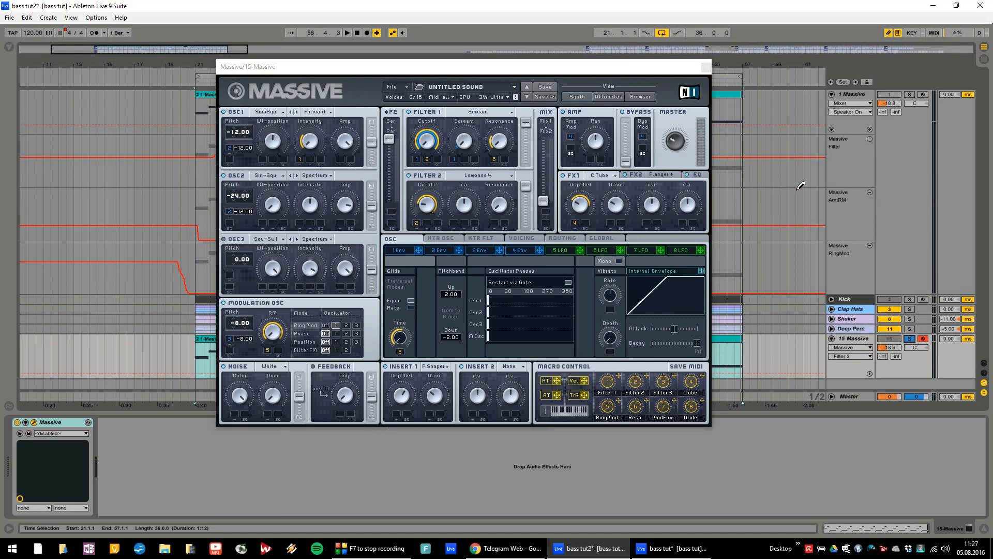
{"action": "left_click", "coordinate": [706, 67]}
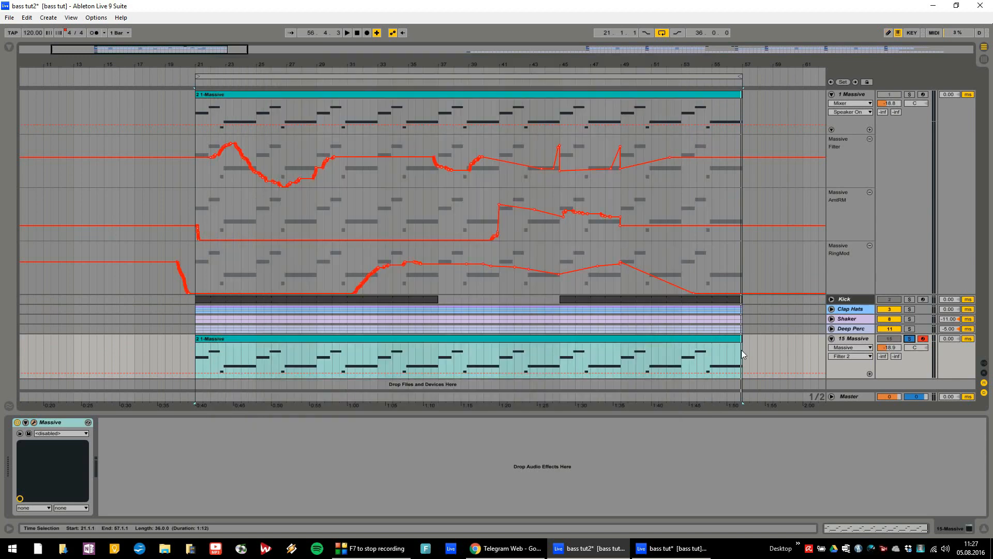
{"action": "left_click", "coordinate": [500, 550]}
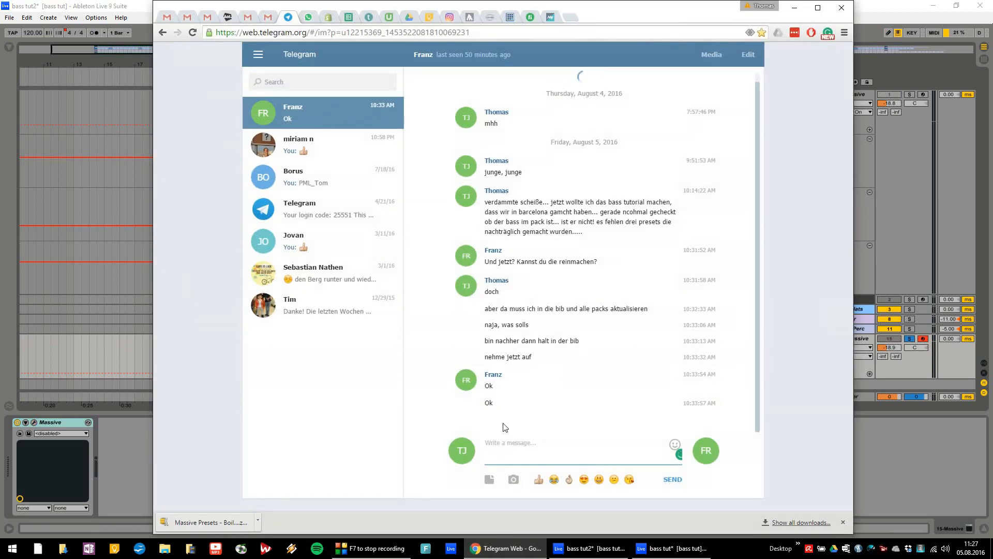
{"action": "left_click", "coordinate": [794, 7]}
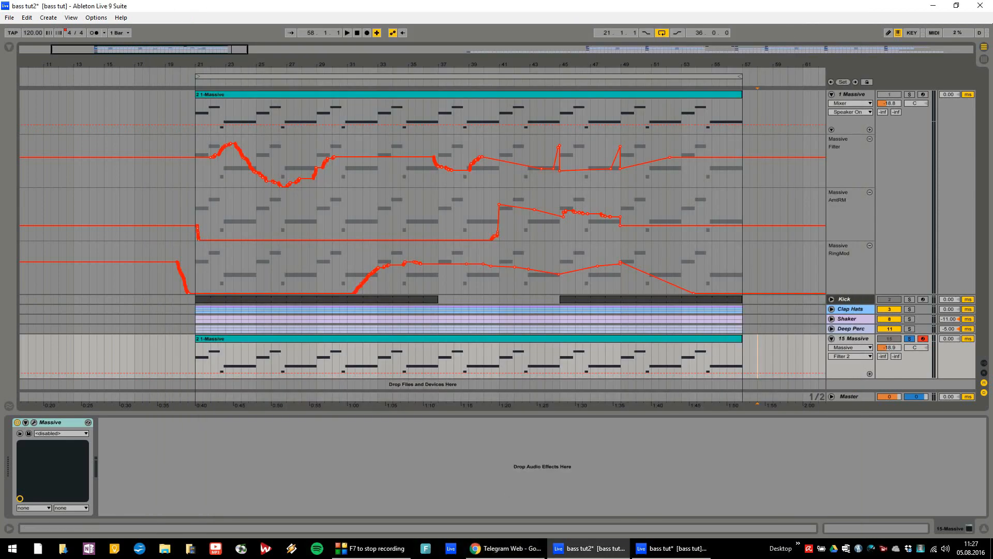
{"action": "left_click", "coordinate": [355, 549]}
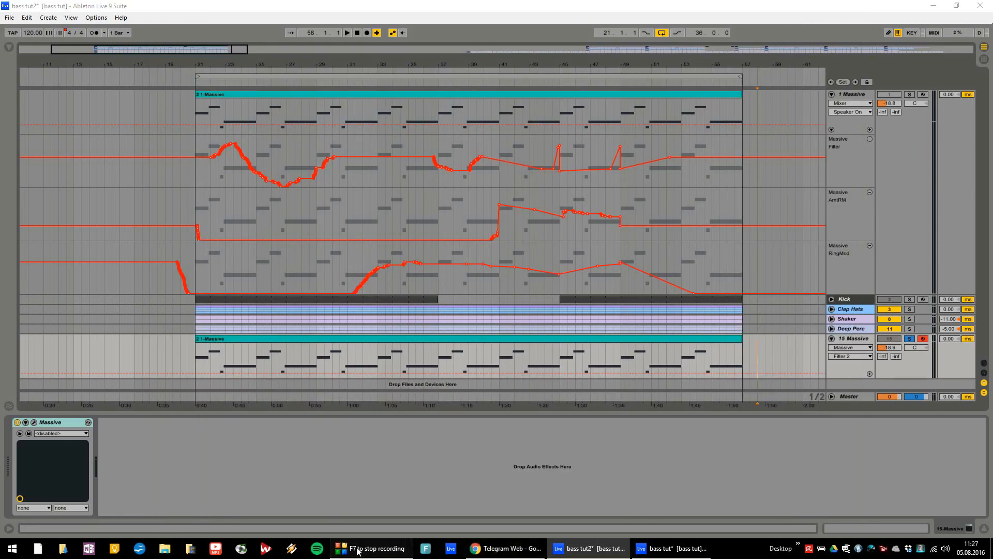